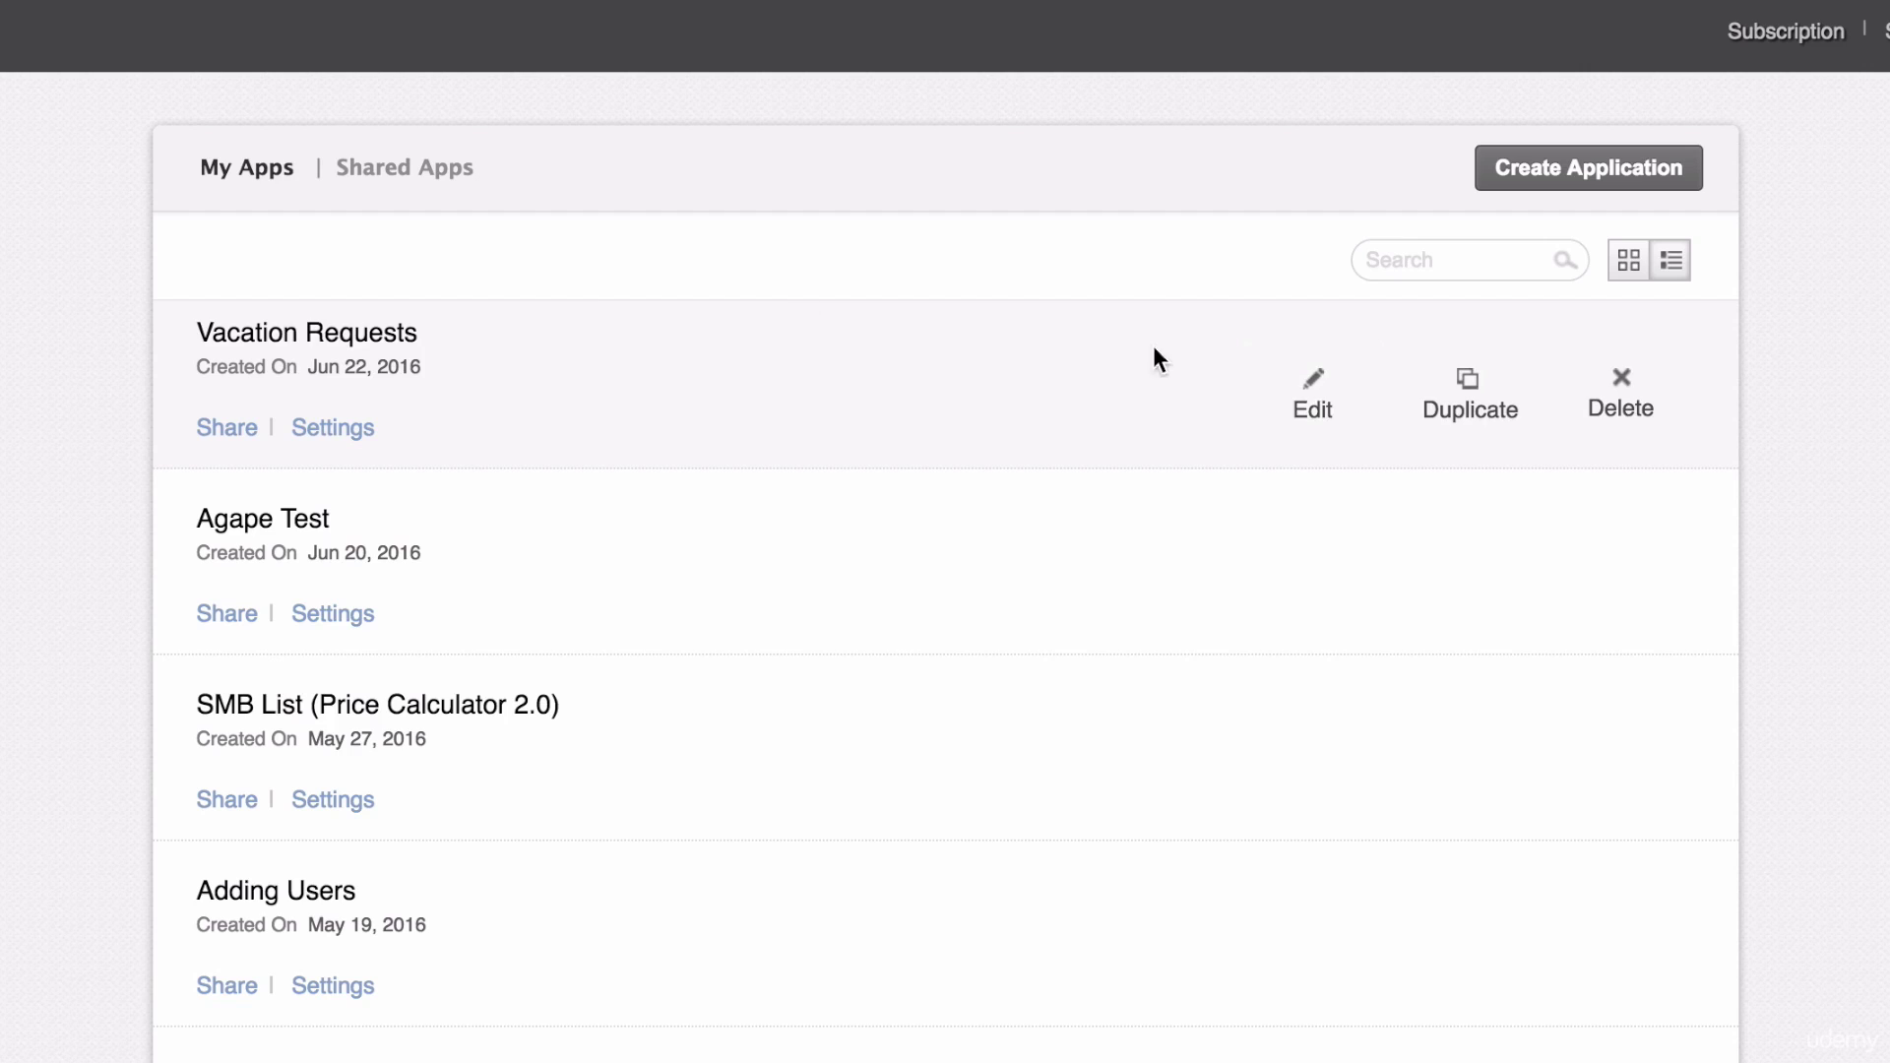
Launch the live Vacation Requests application from its editing dashboard and display the Employee Information Report
click(1331, 407)
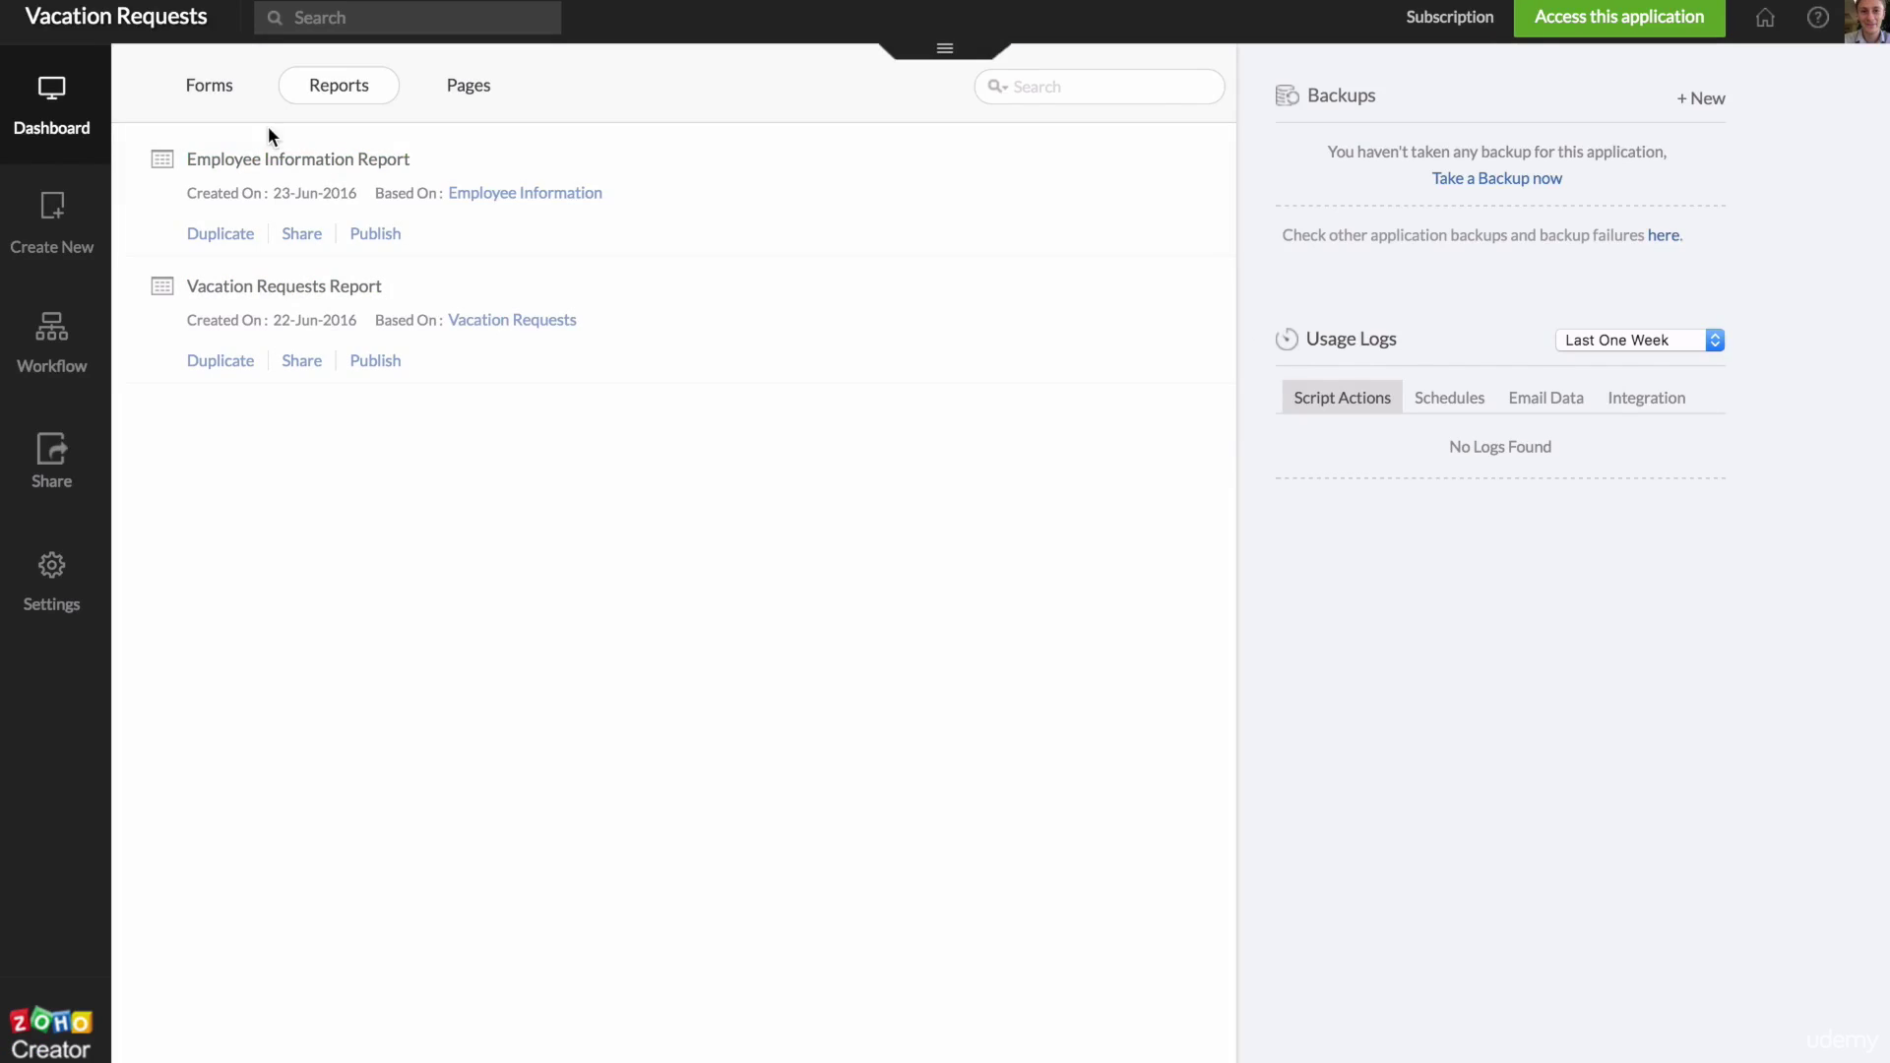
click(221, 93)
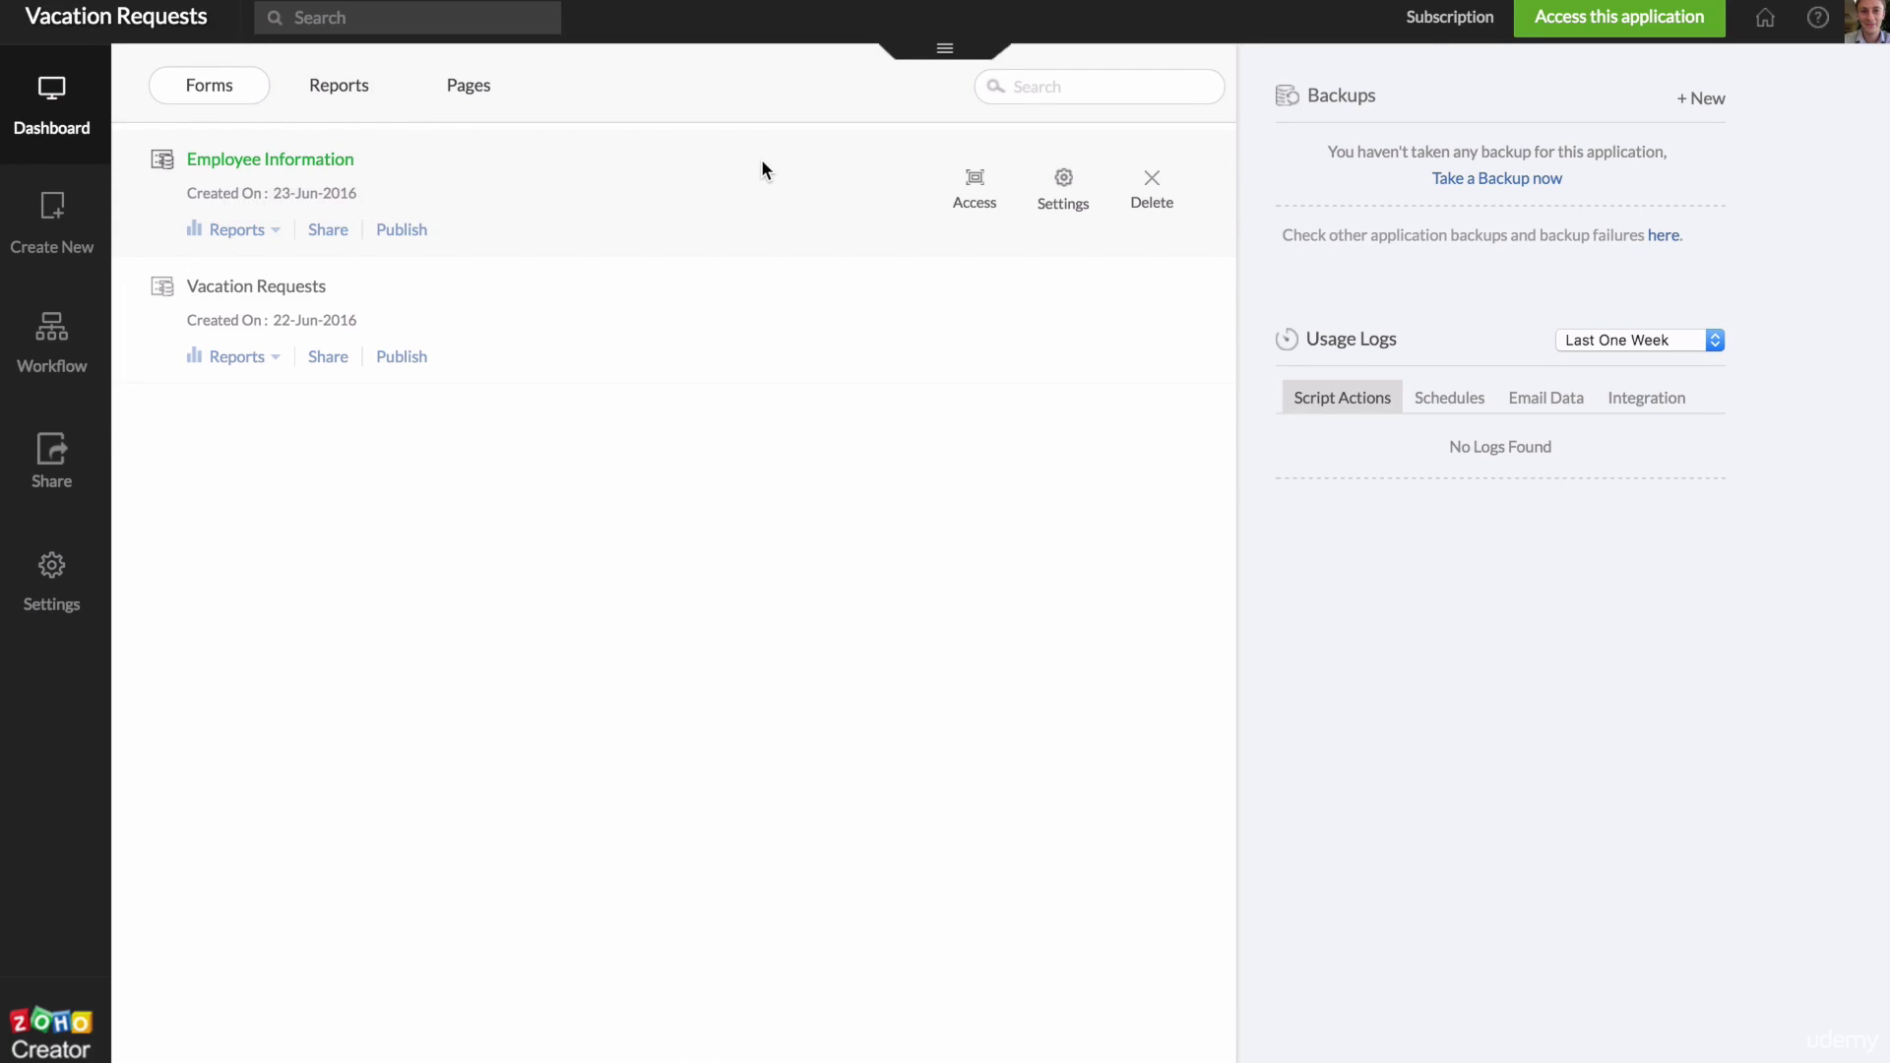
click(1569, 31)
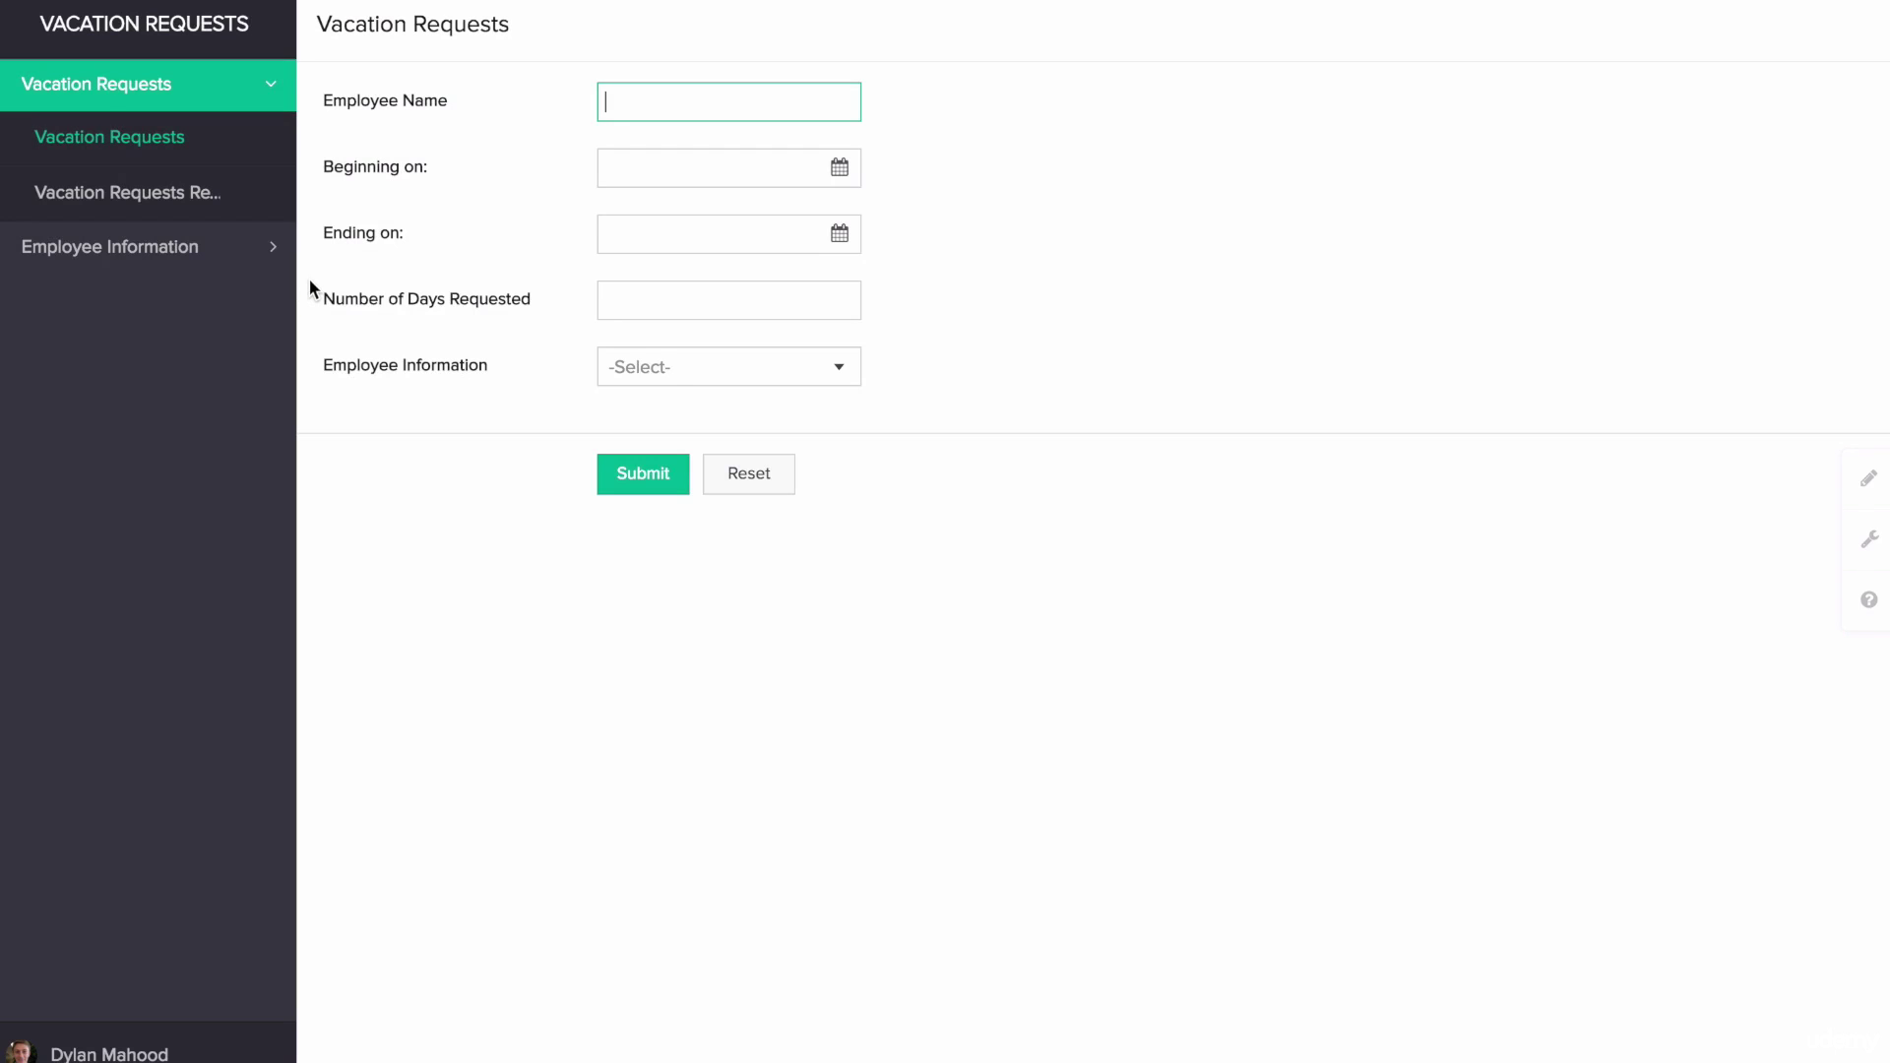
click(228, 254)
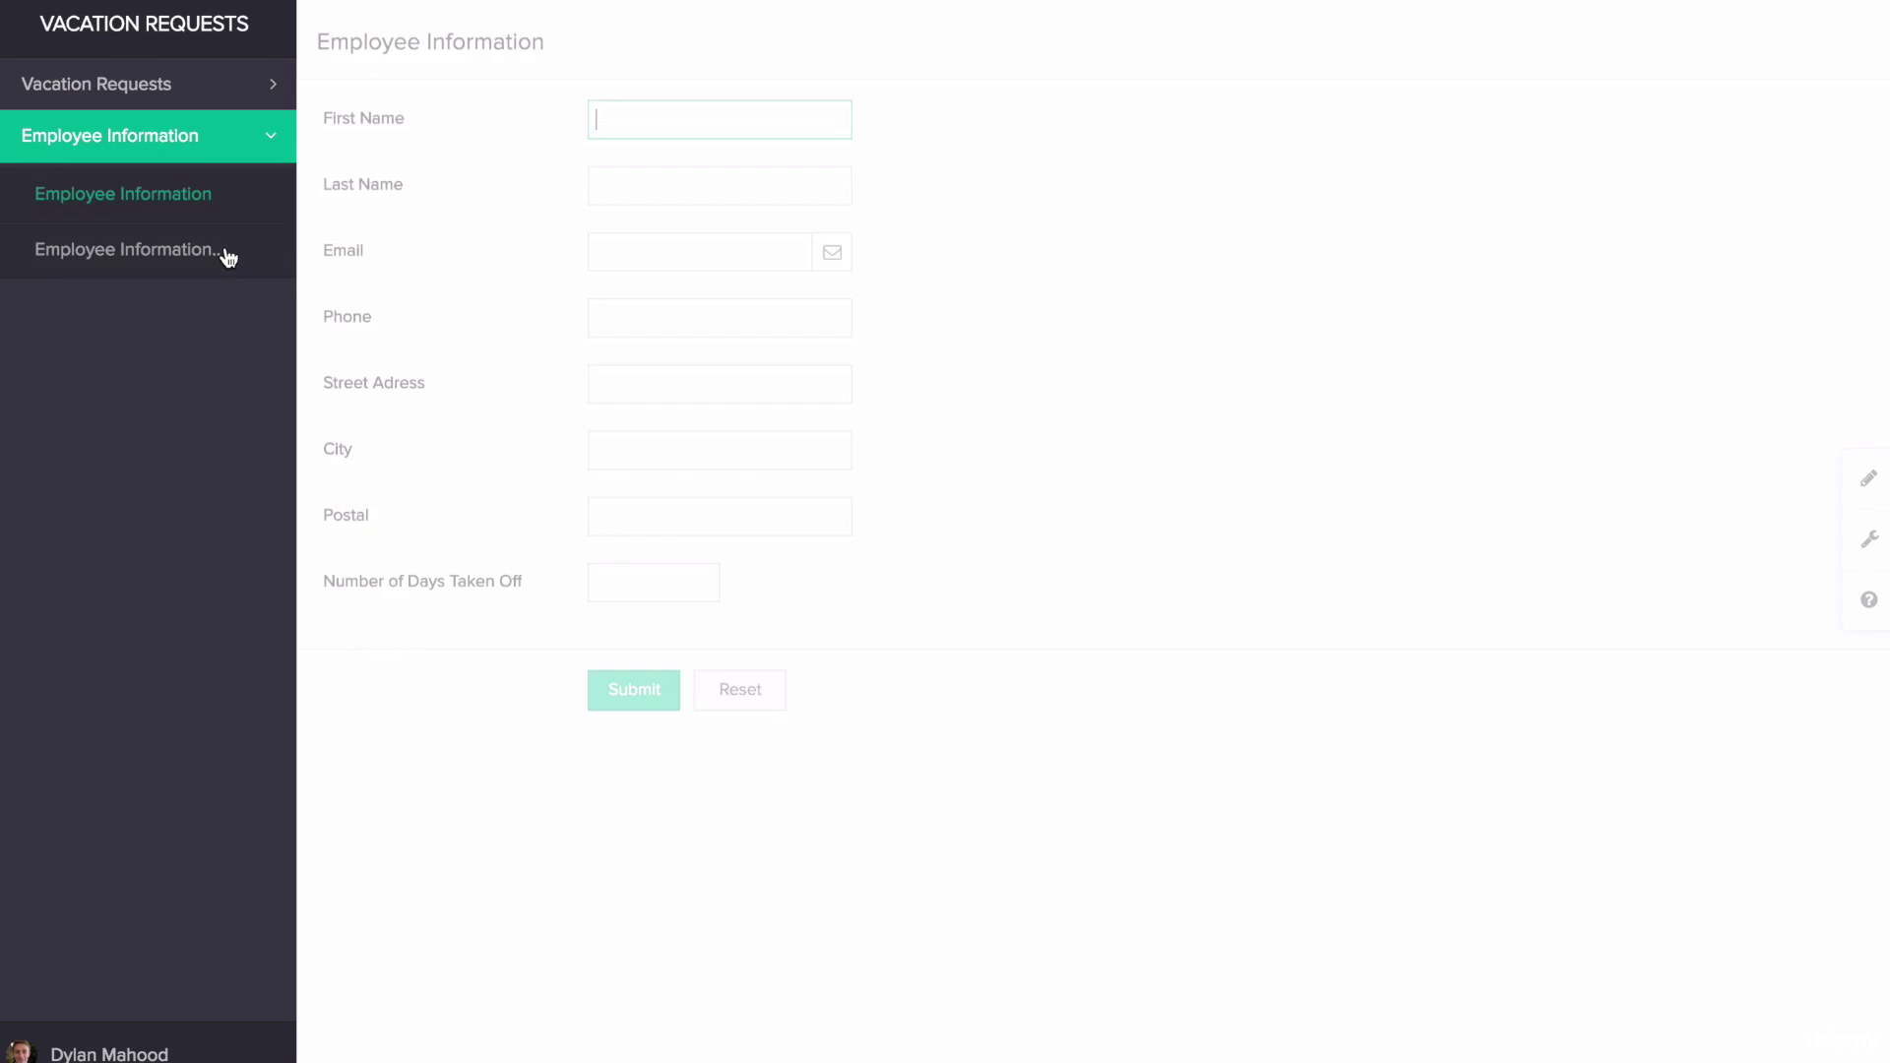
click(212, 262)
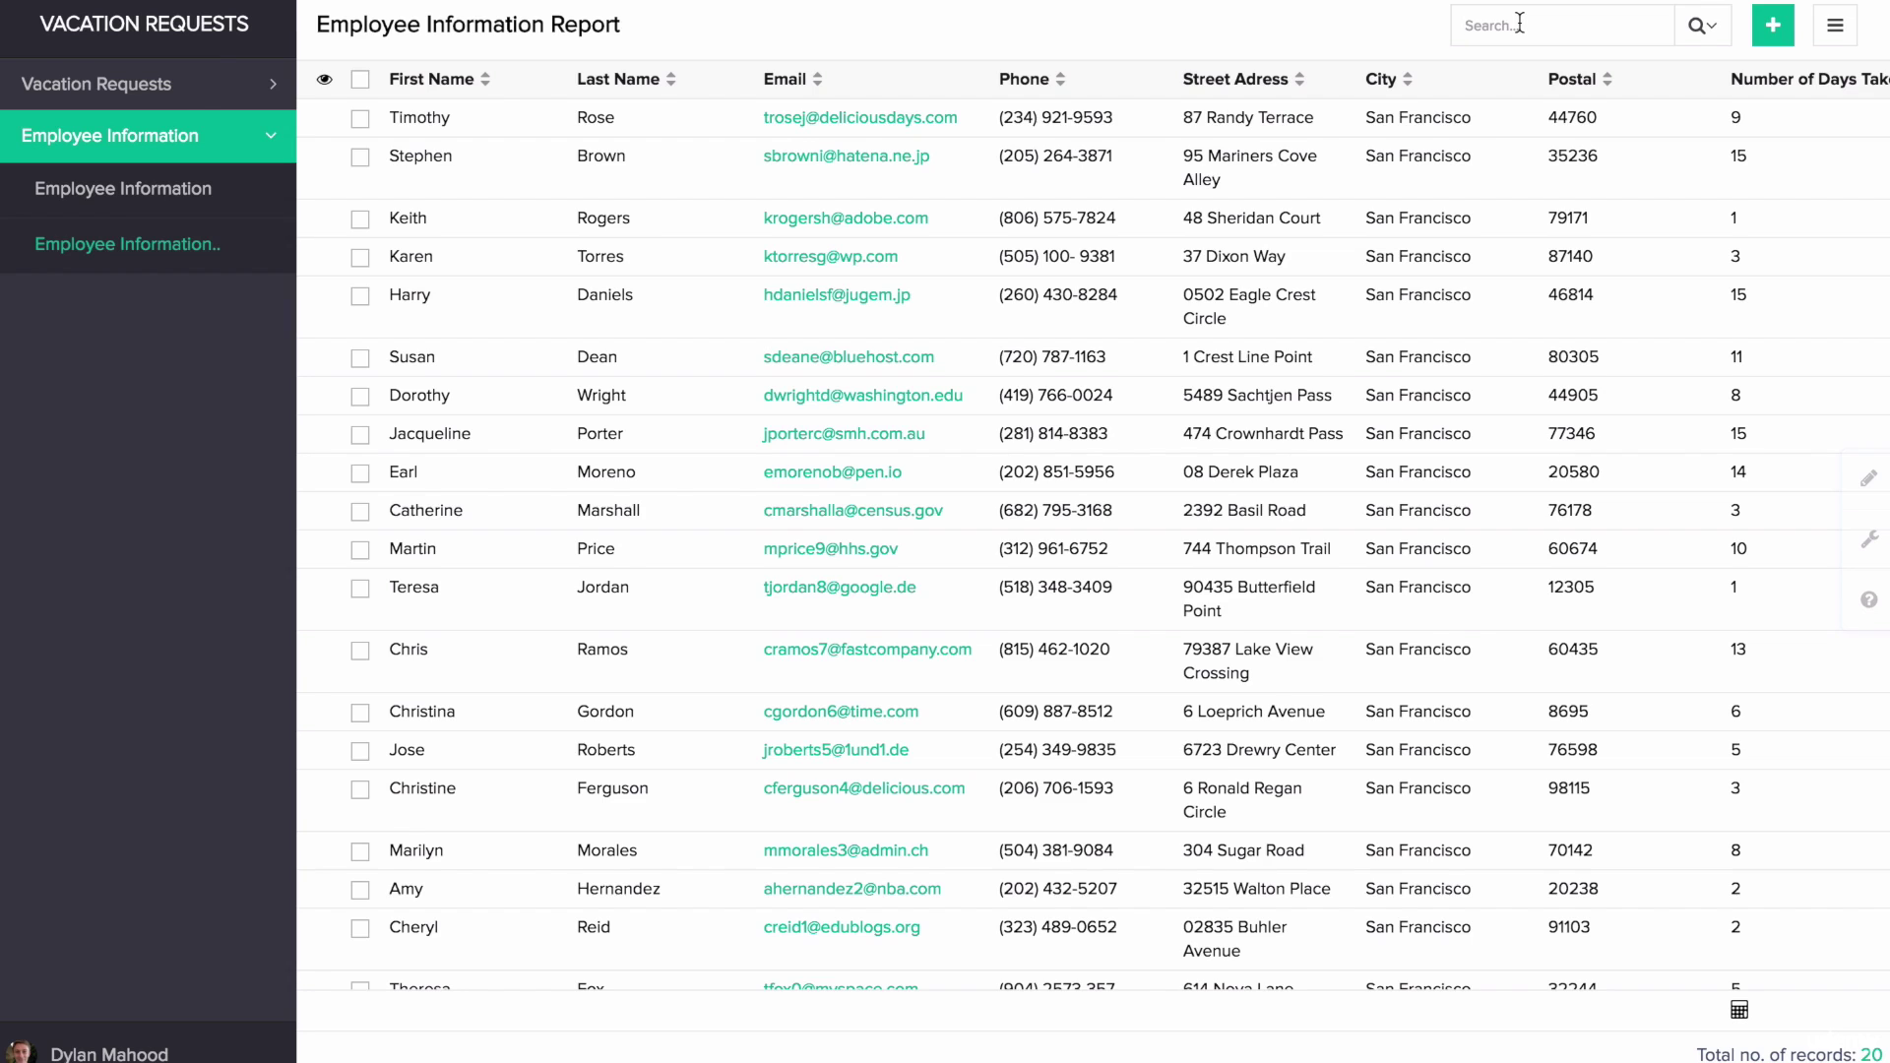
Search the whole report for an employee's first name and clear the search
text(Catherine)
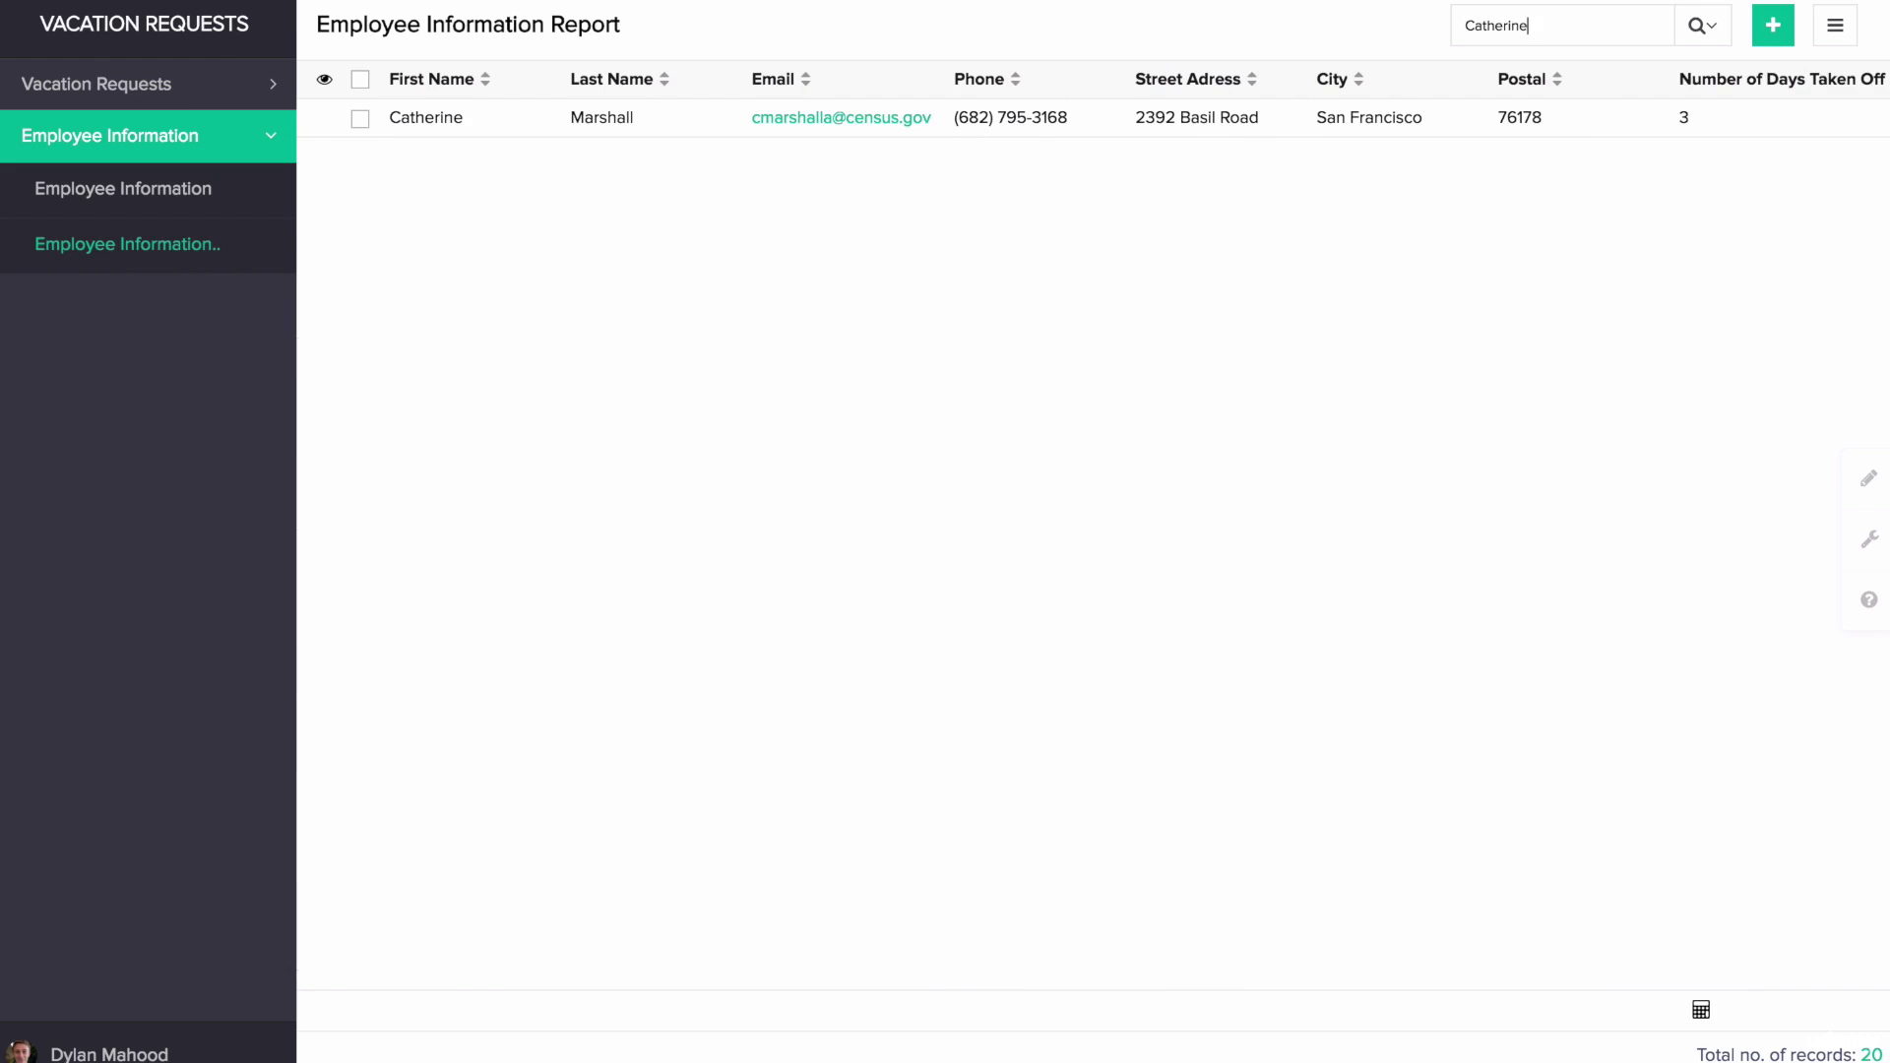
key(ctrl+a)
key(BackSpace)
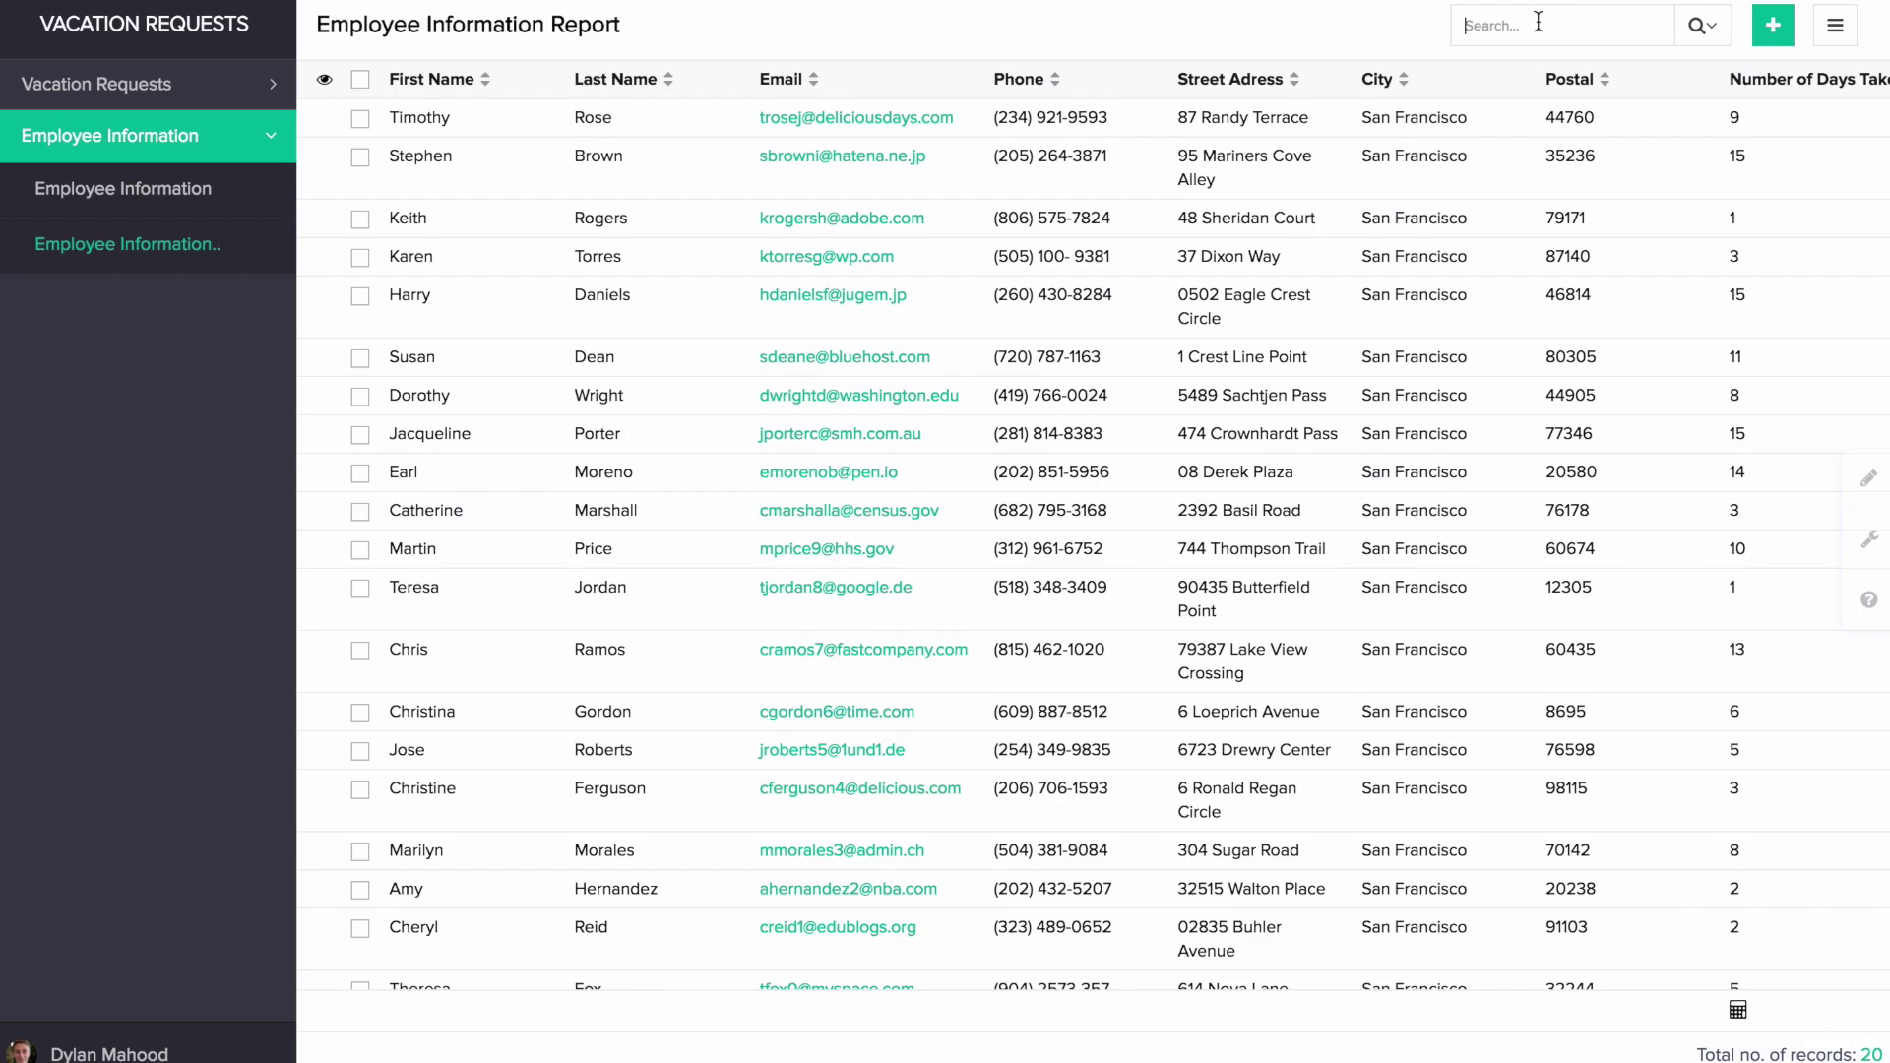
Search the Phone column for records containing (609) and cancel the column search
click(1714, 36)
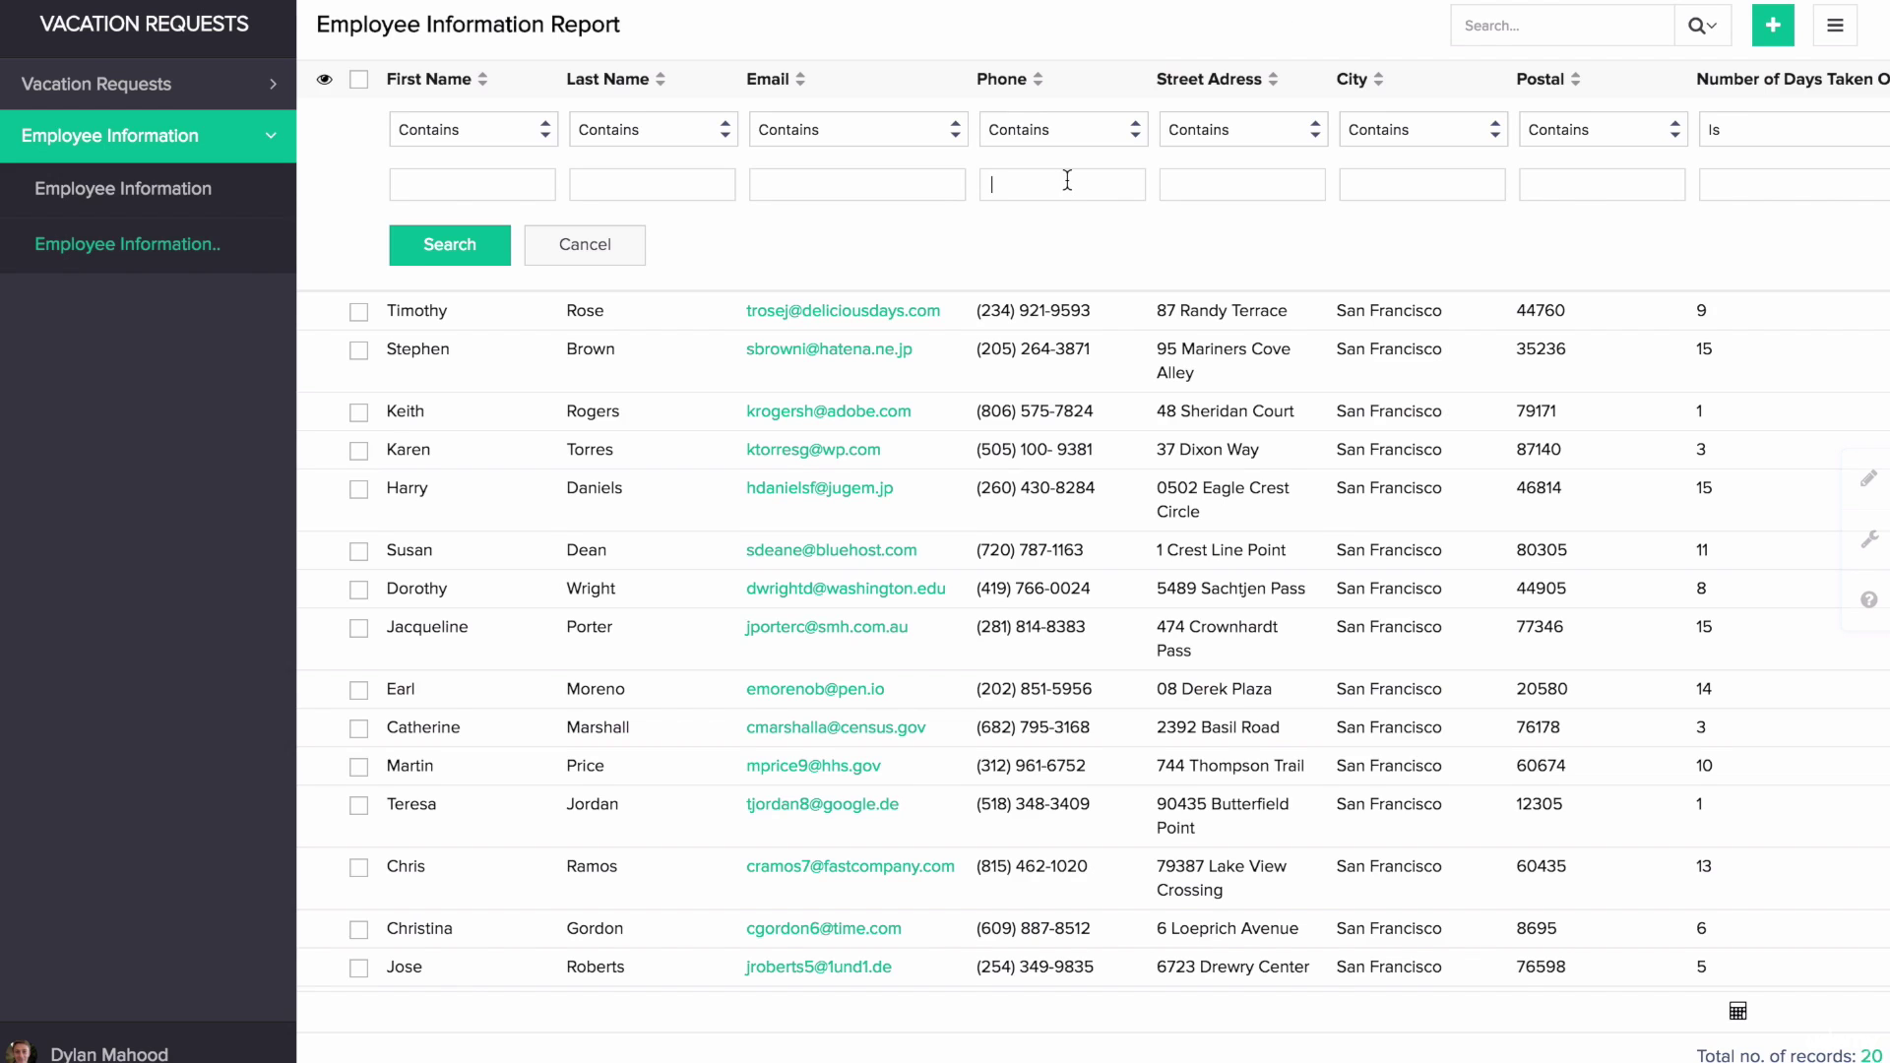
text((609))
click(481, 250)
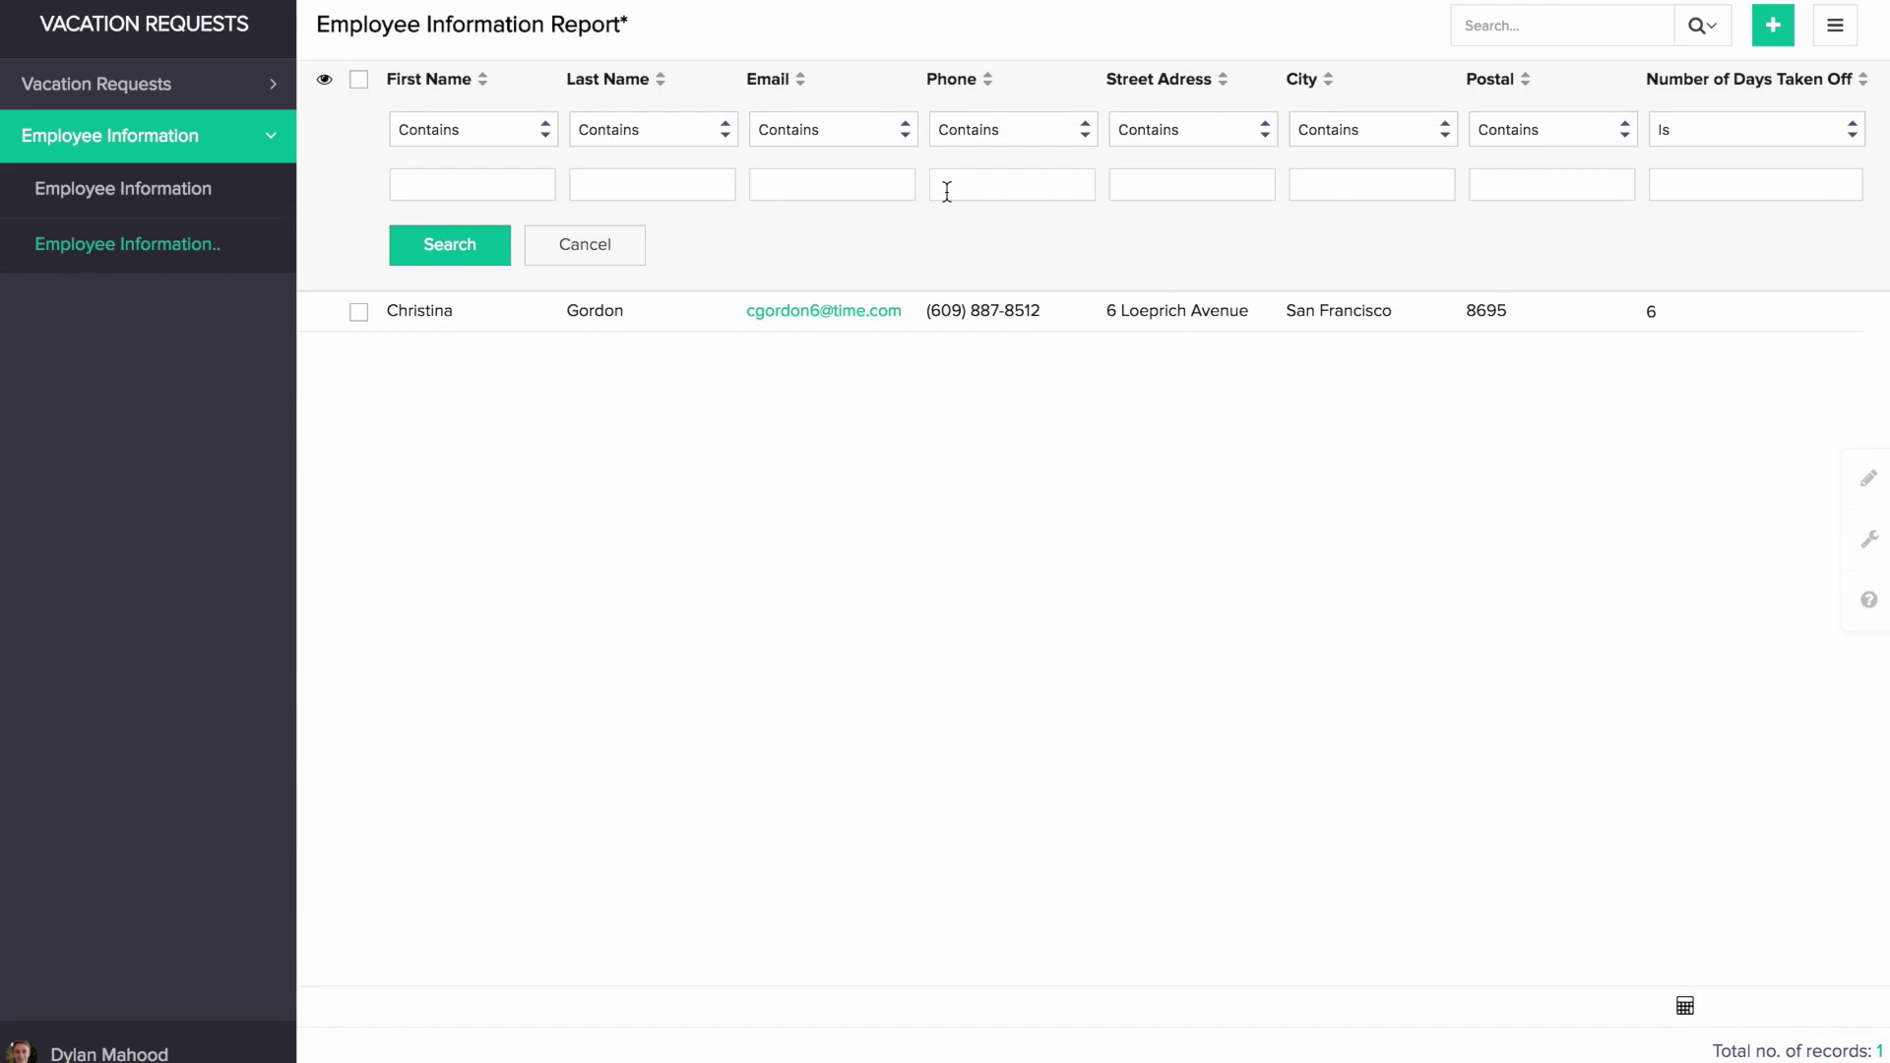
click(603, 253)
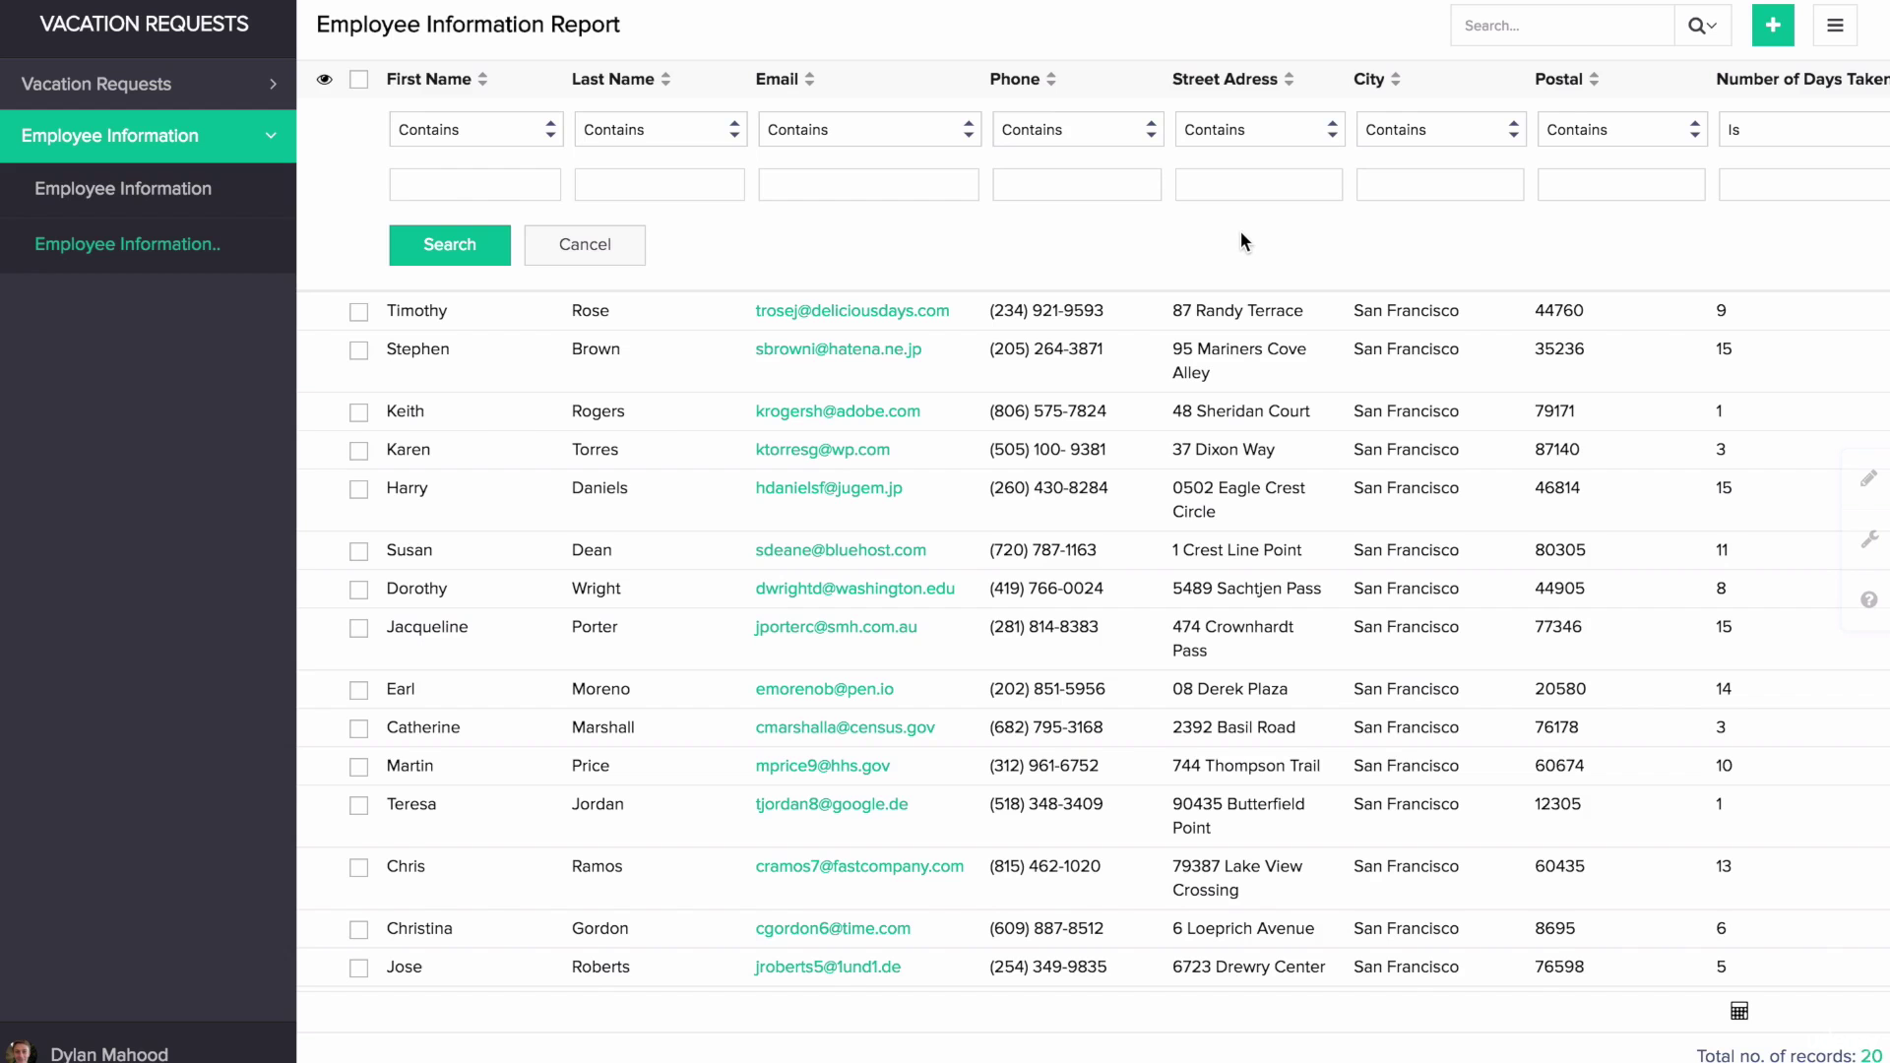
click(1261, 128)
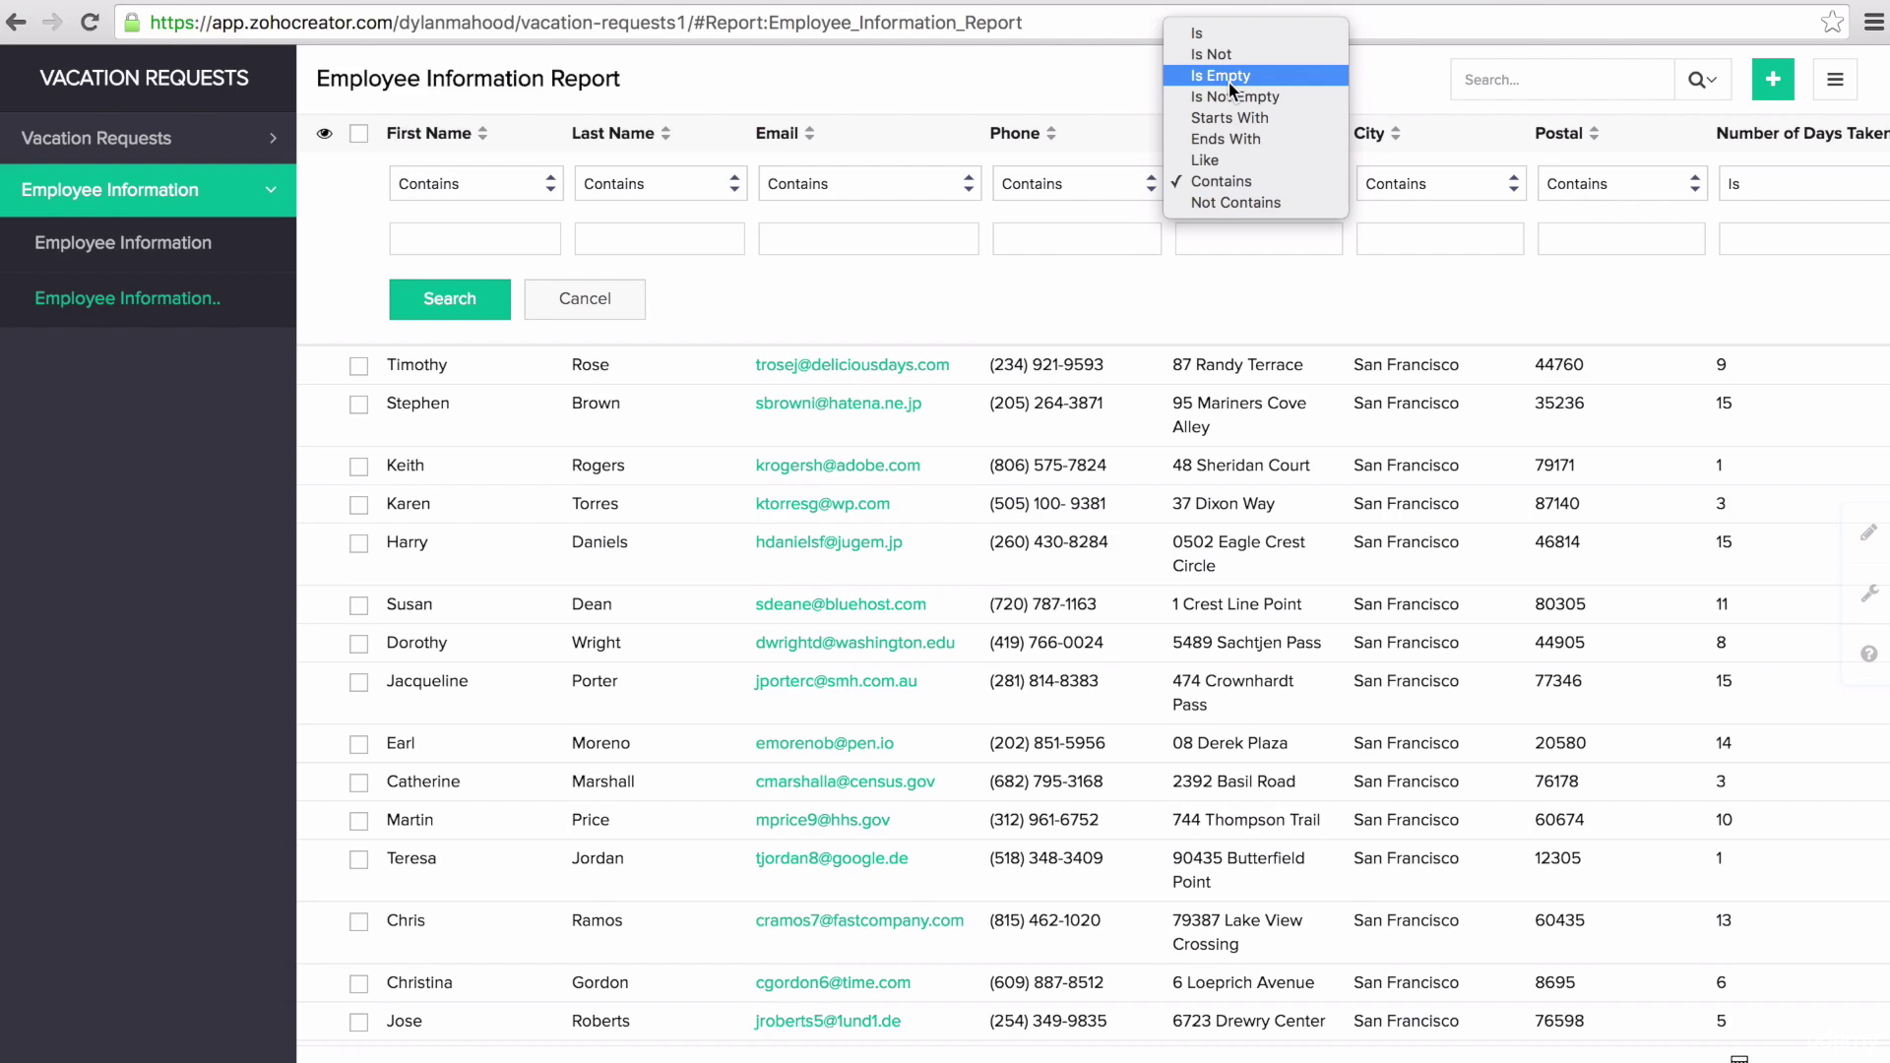
key(Escape)
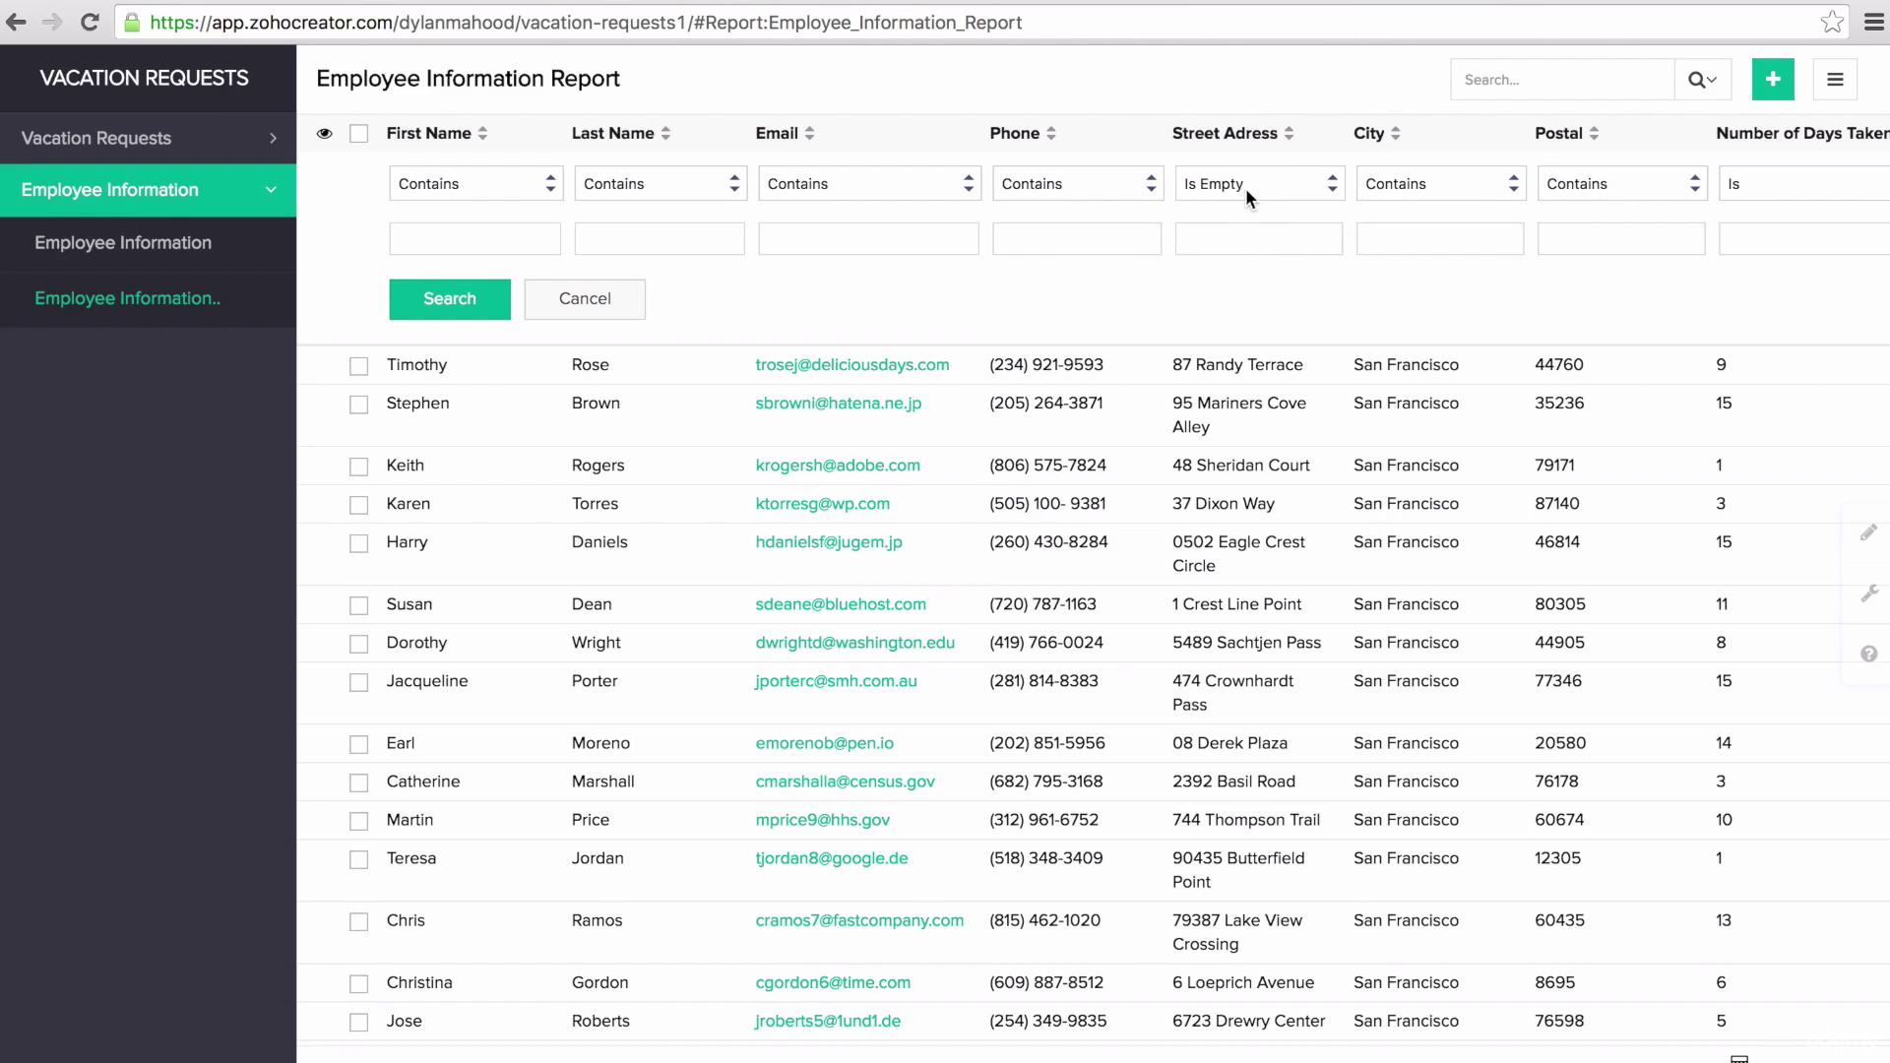
click(1244, 187)
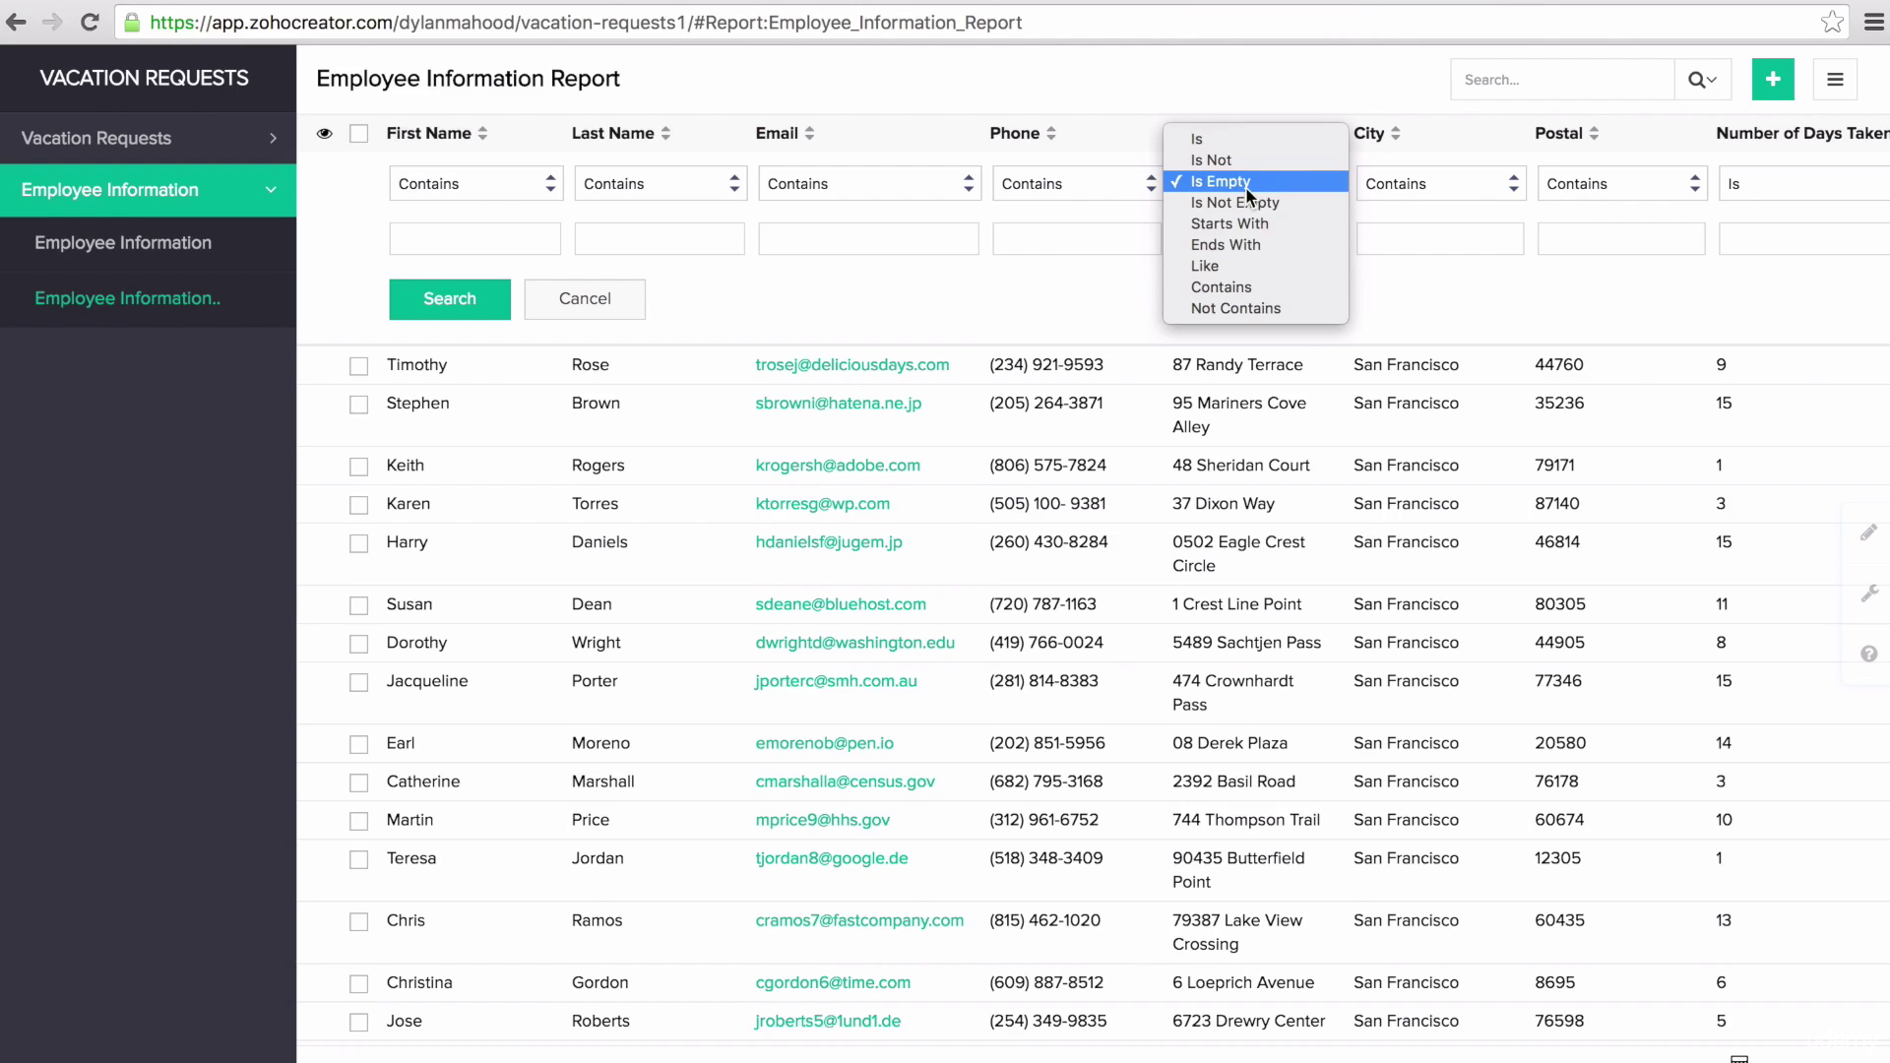
click(1232, 285)
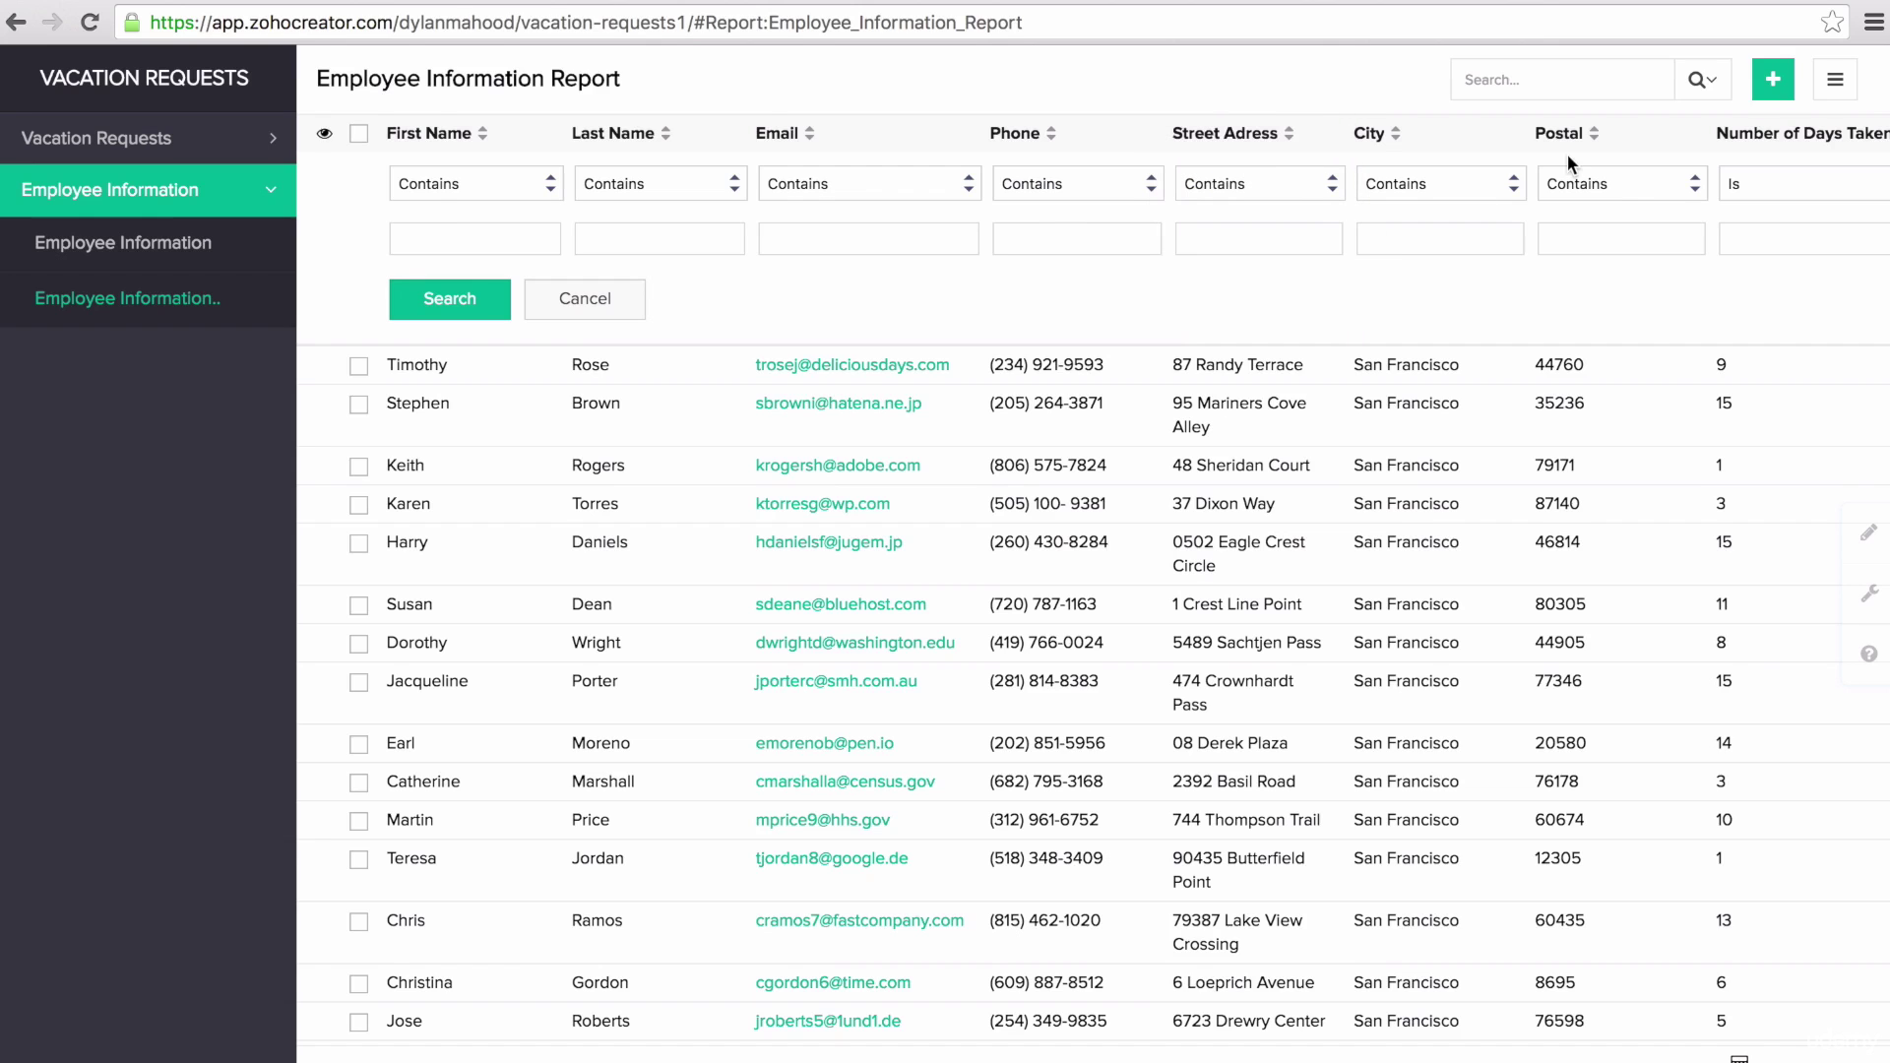
Search the report for records whose Number of Days Taken Off is Greater Than 10
click(1772, 180)
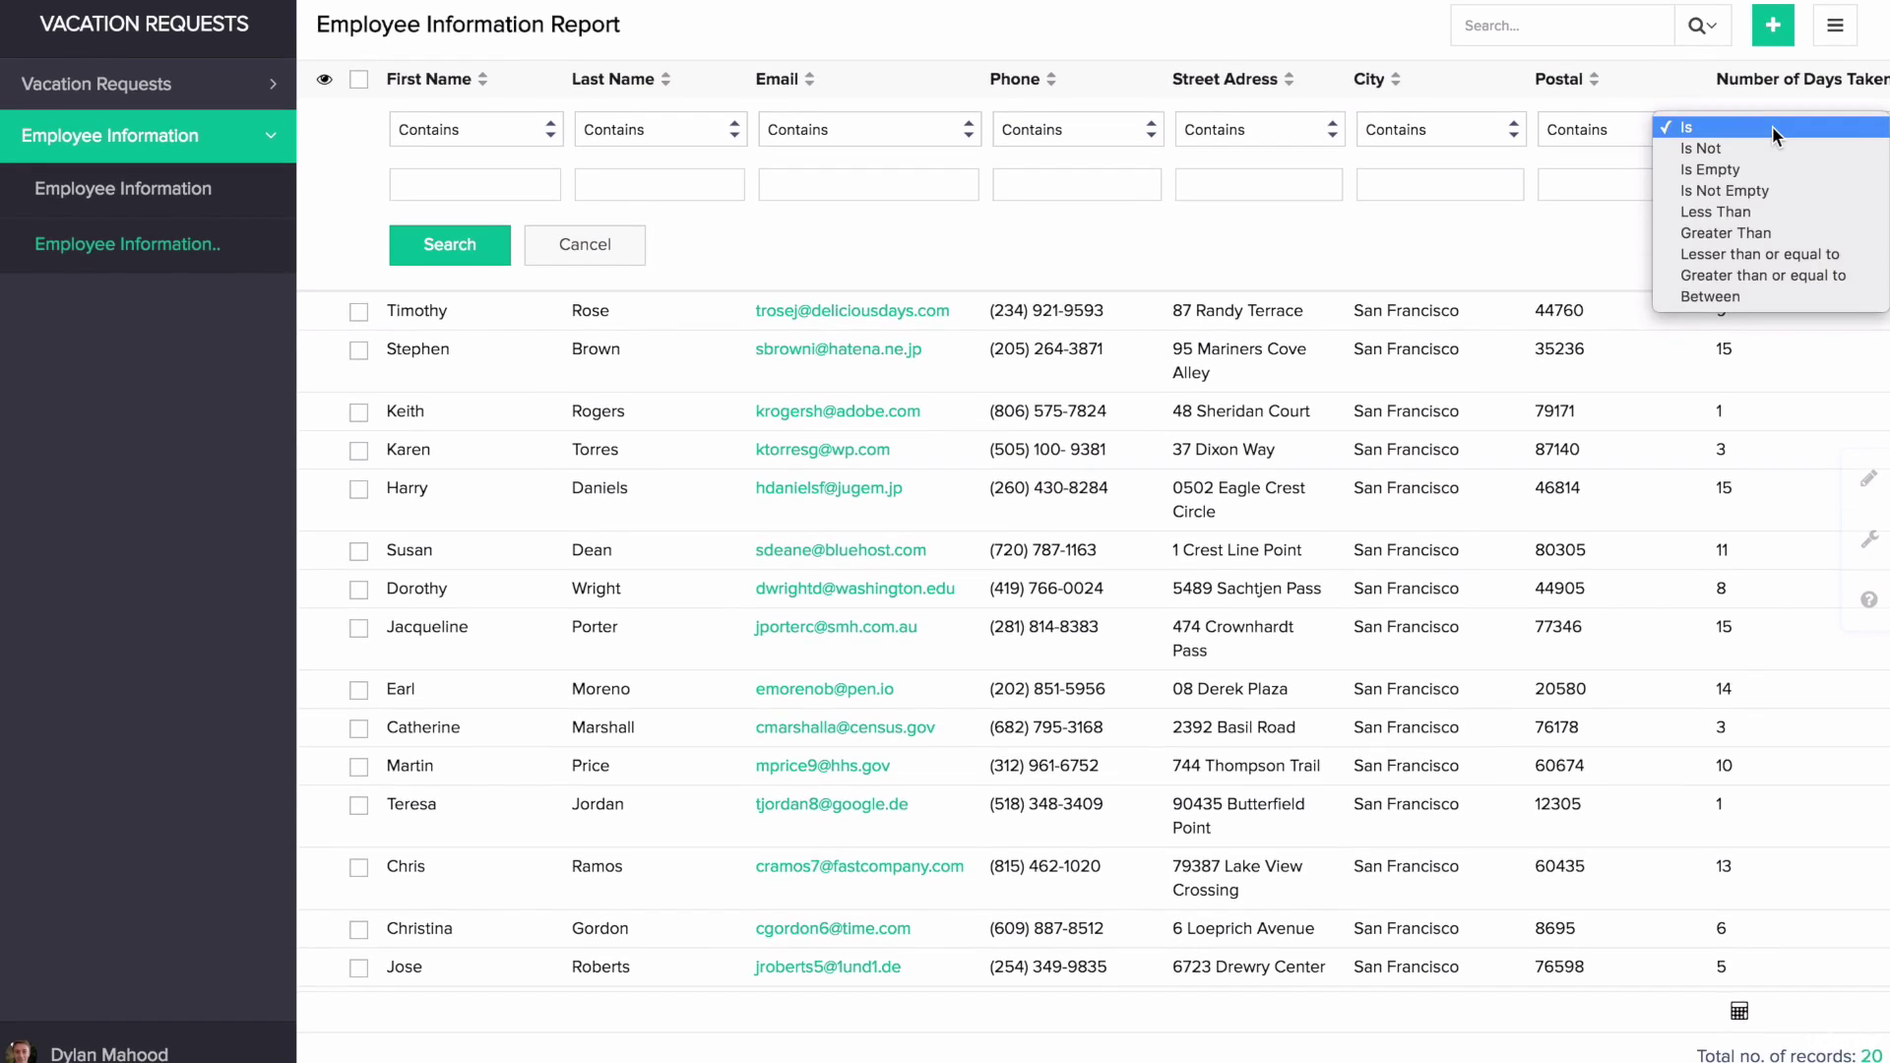
click(1762, 236)
click(1756, 186)
text(10)
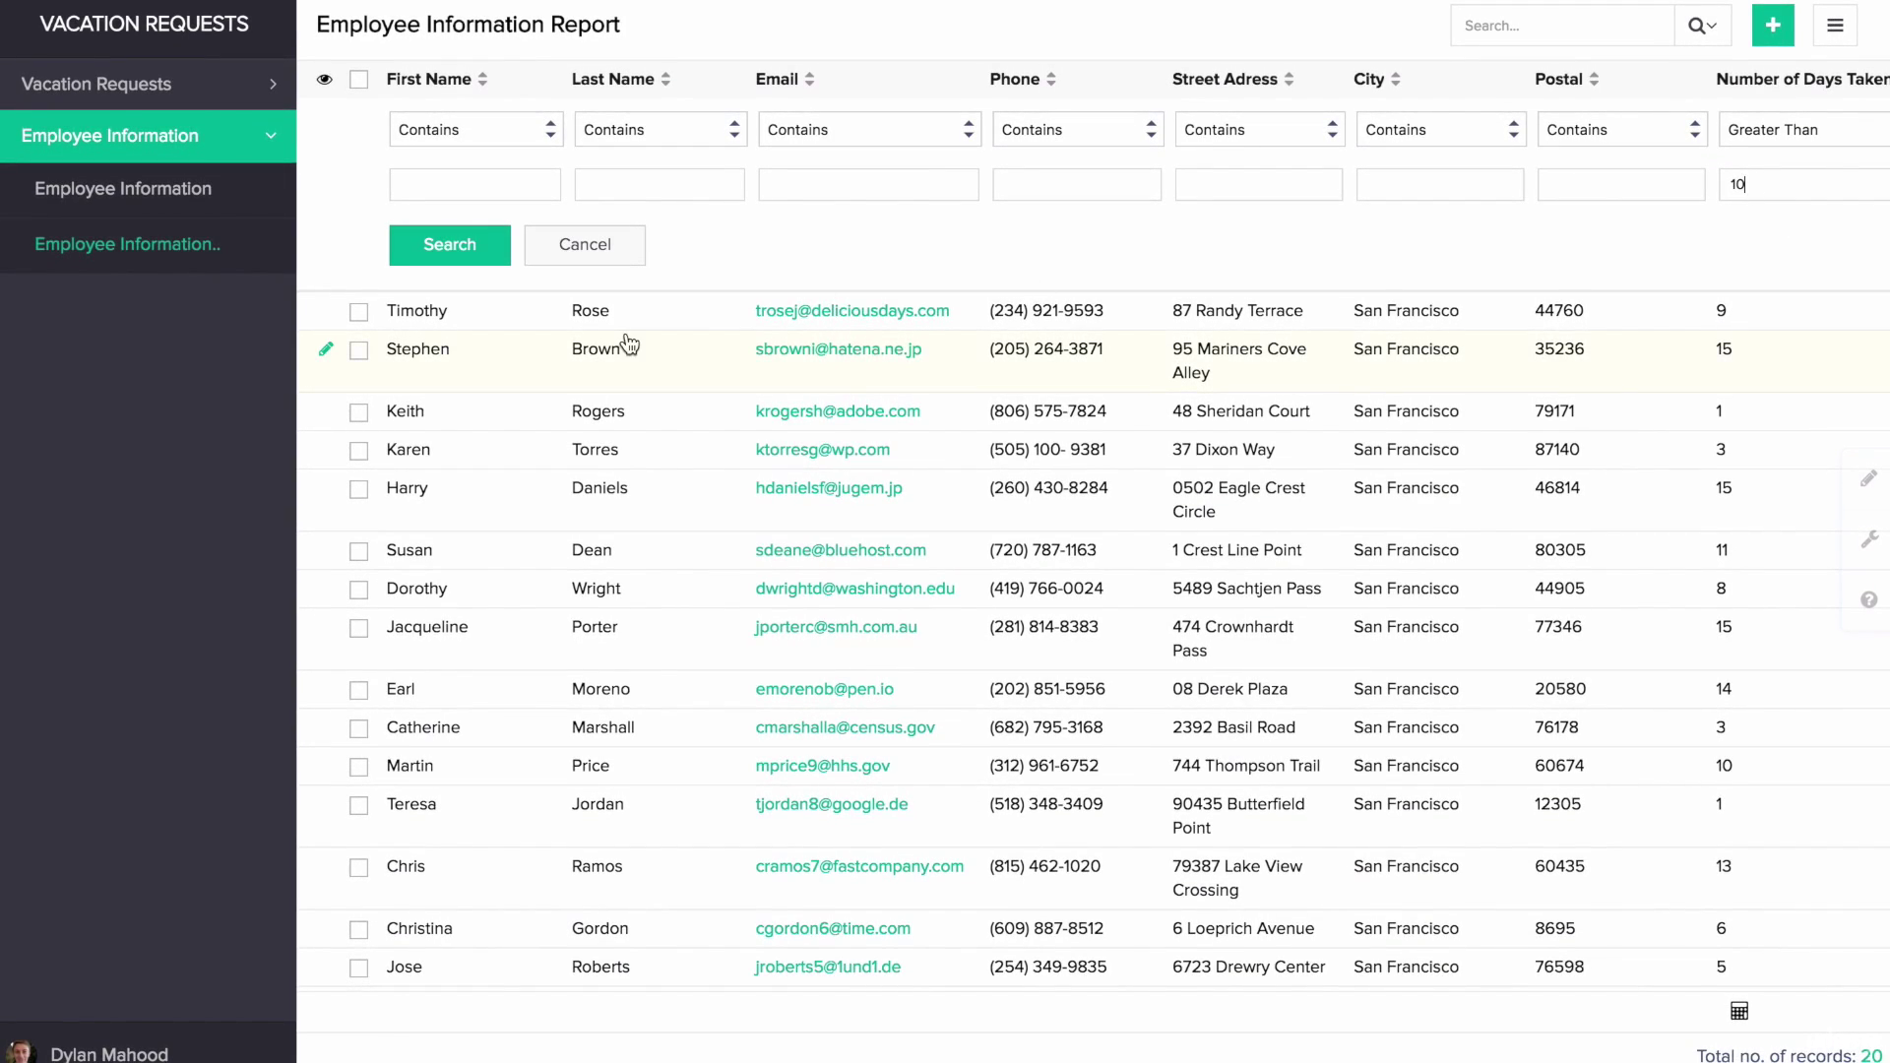
click(459, 254)
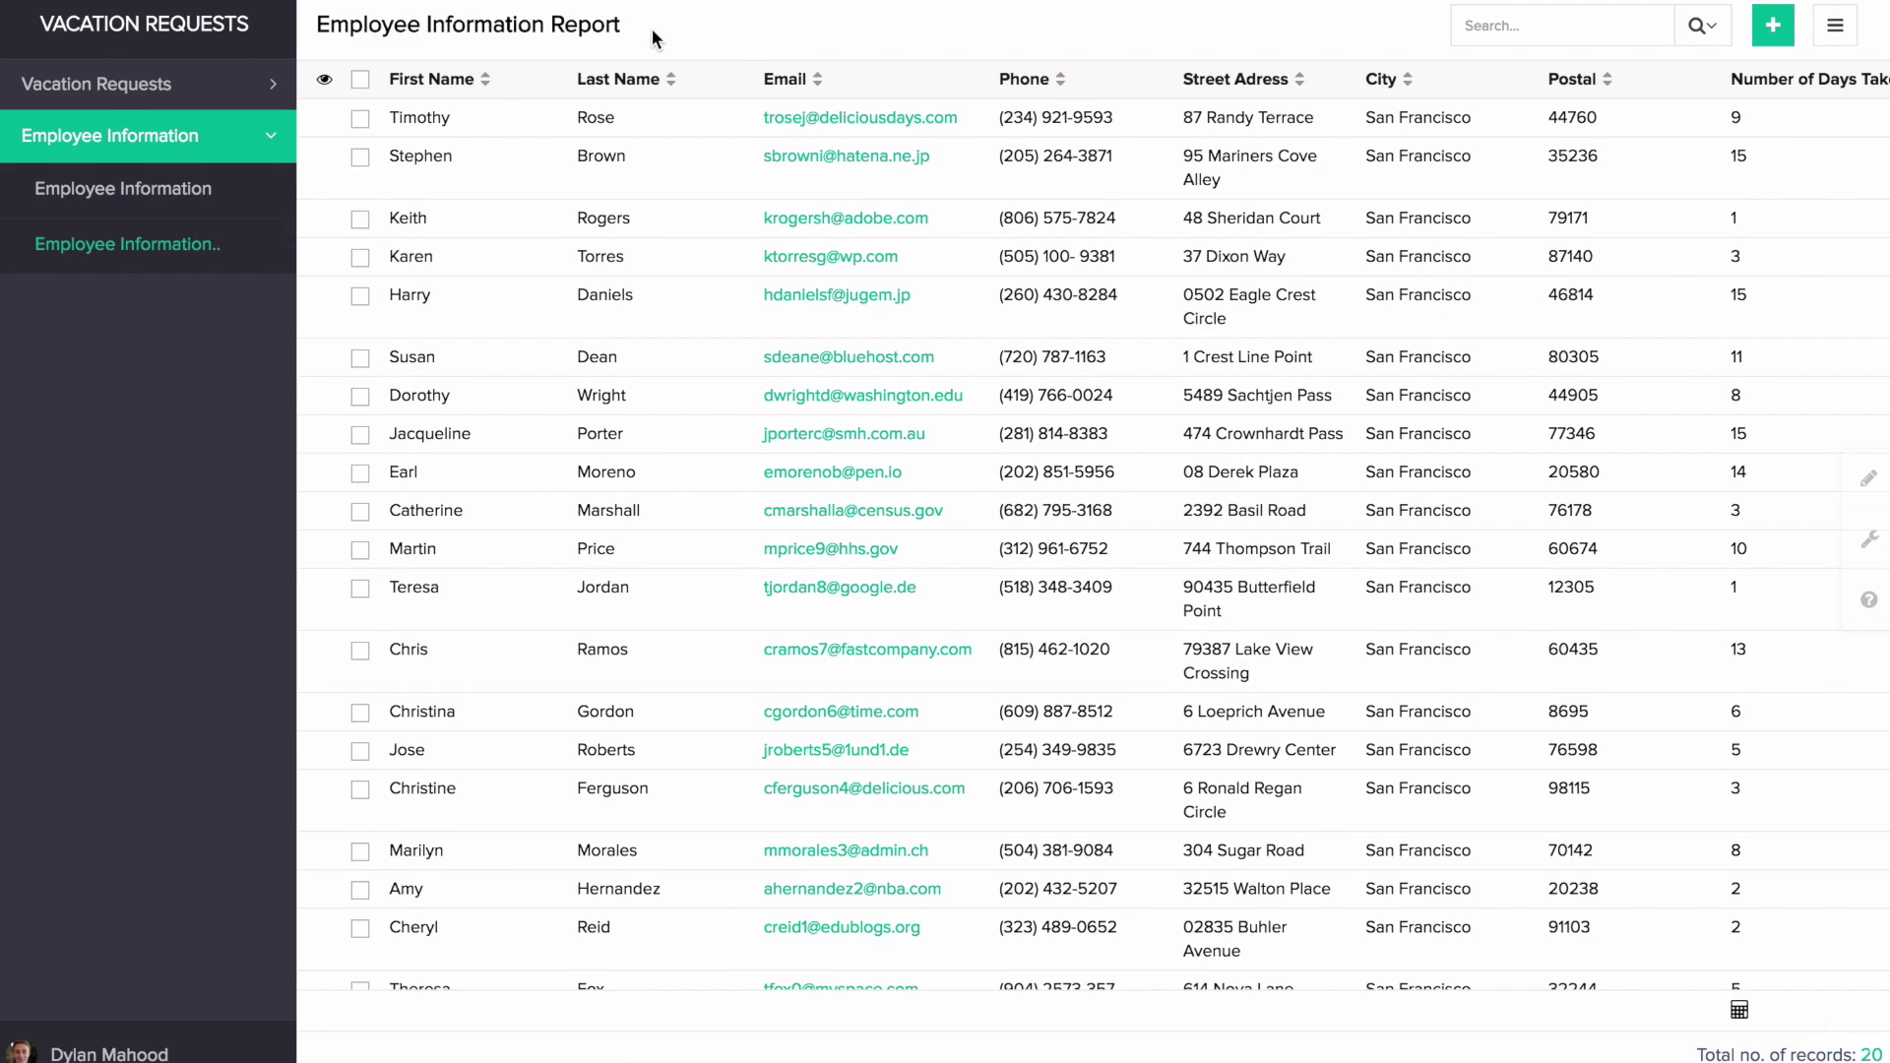
Sort the report by First Name in ascending order and view the sorting and grouping options for City
click(475, 85)
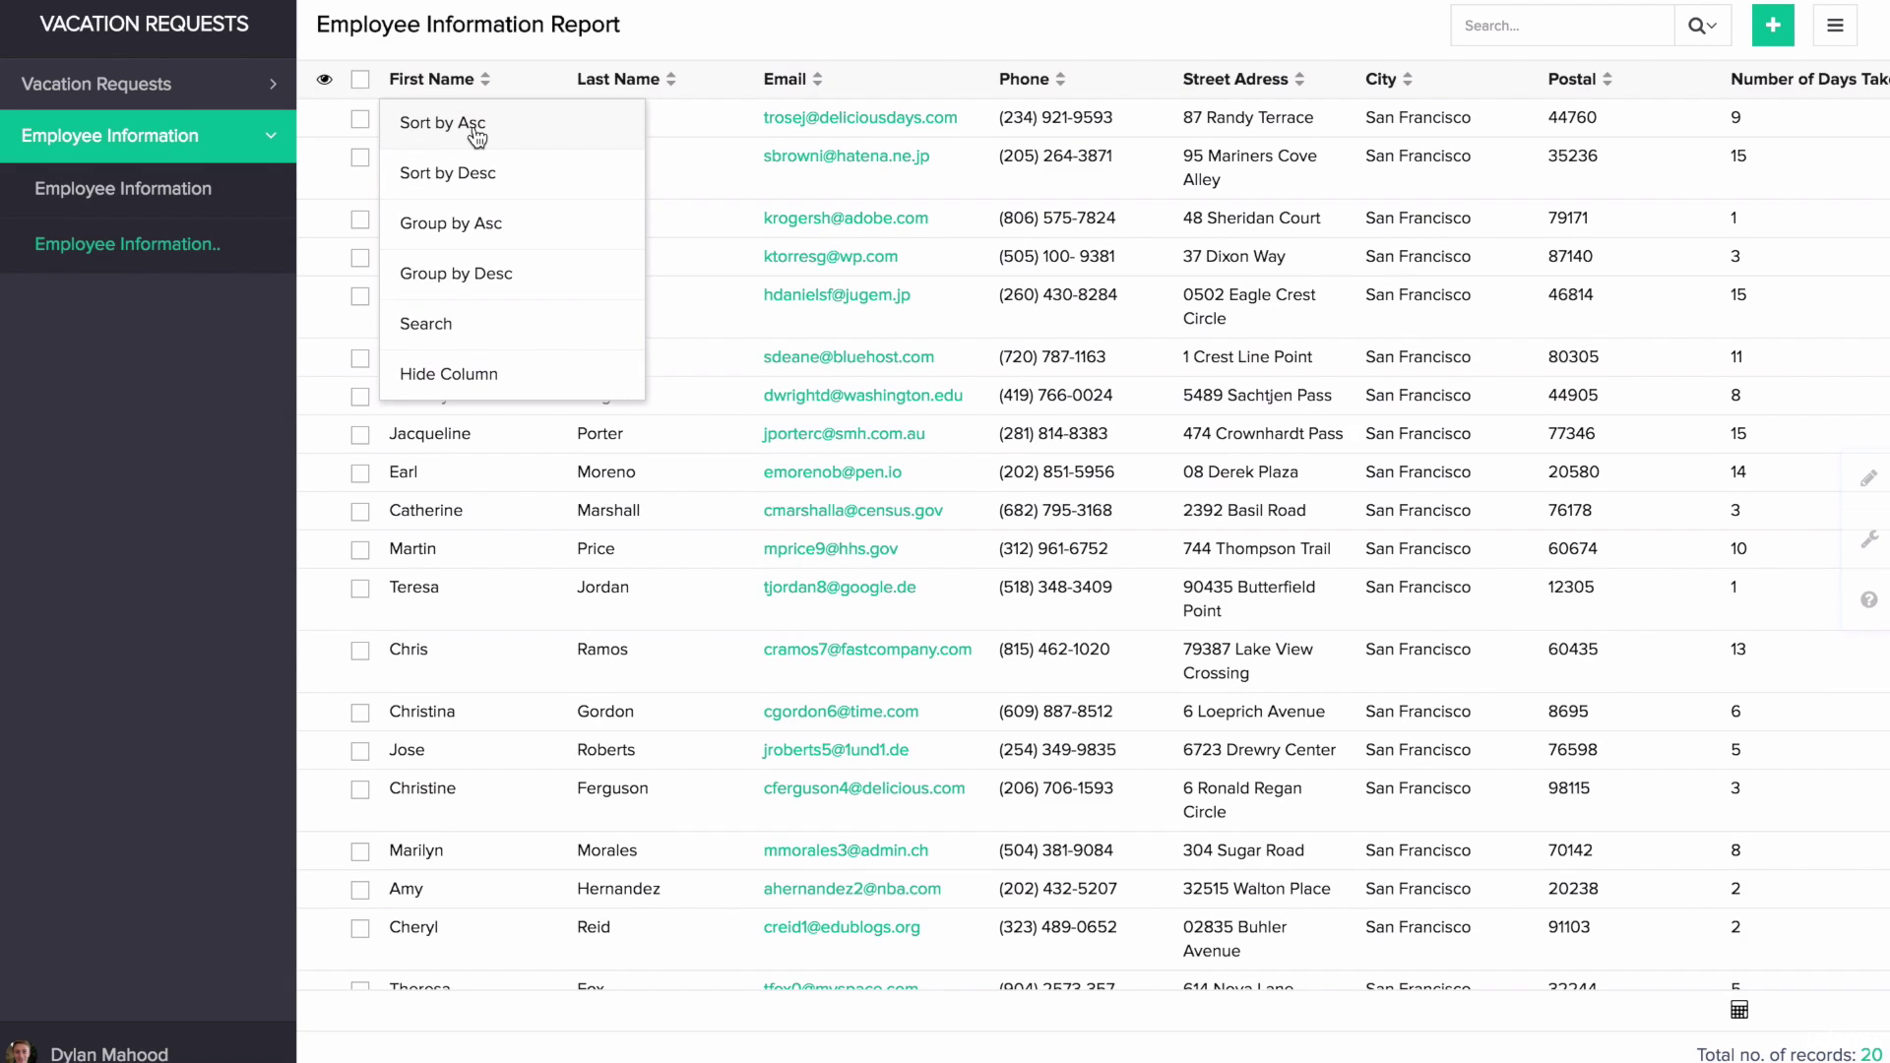
click(477, 128)
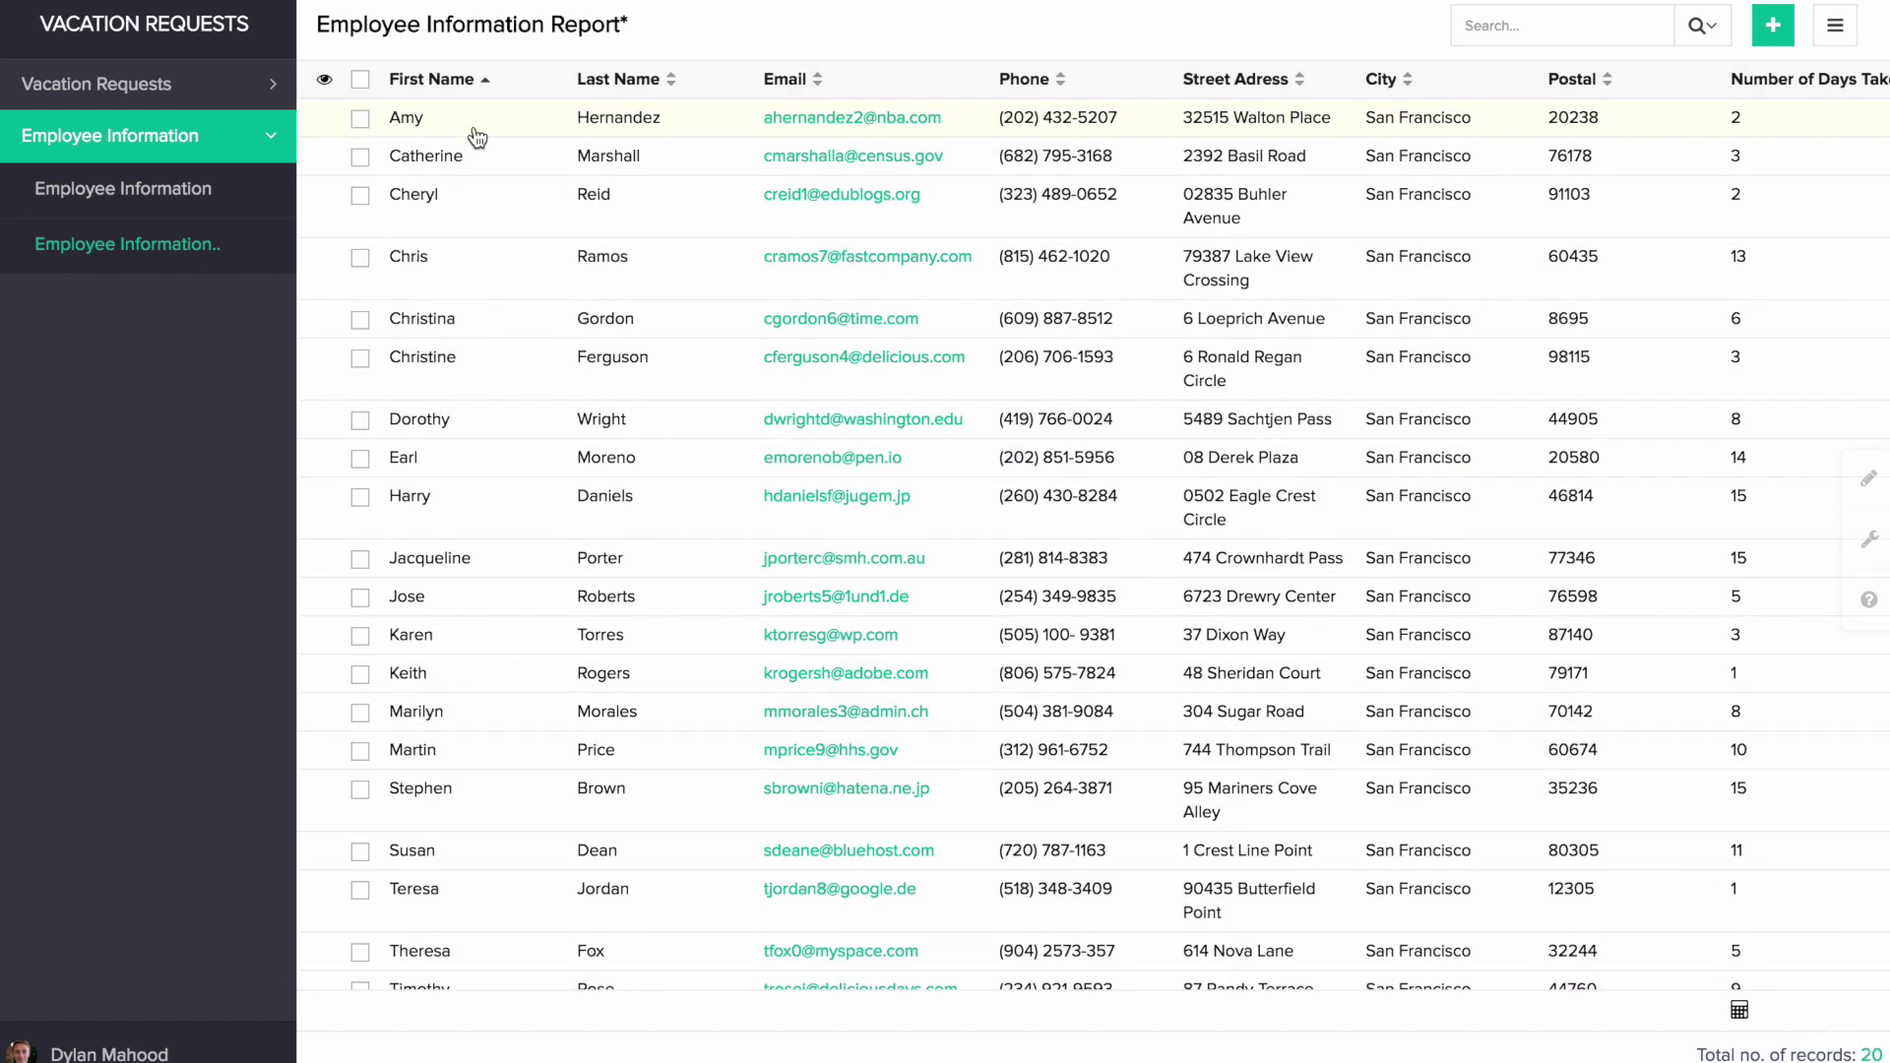
mouse_move(760, 42)
click(1398, 83)
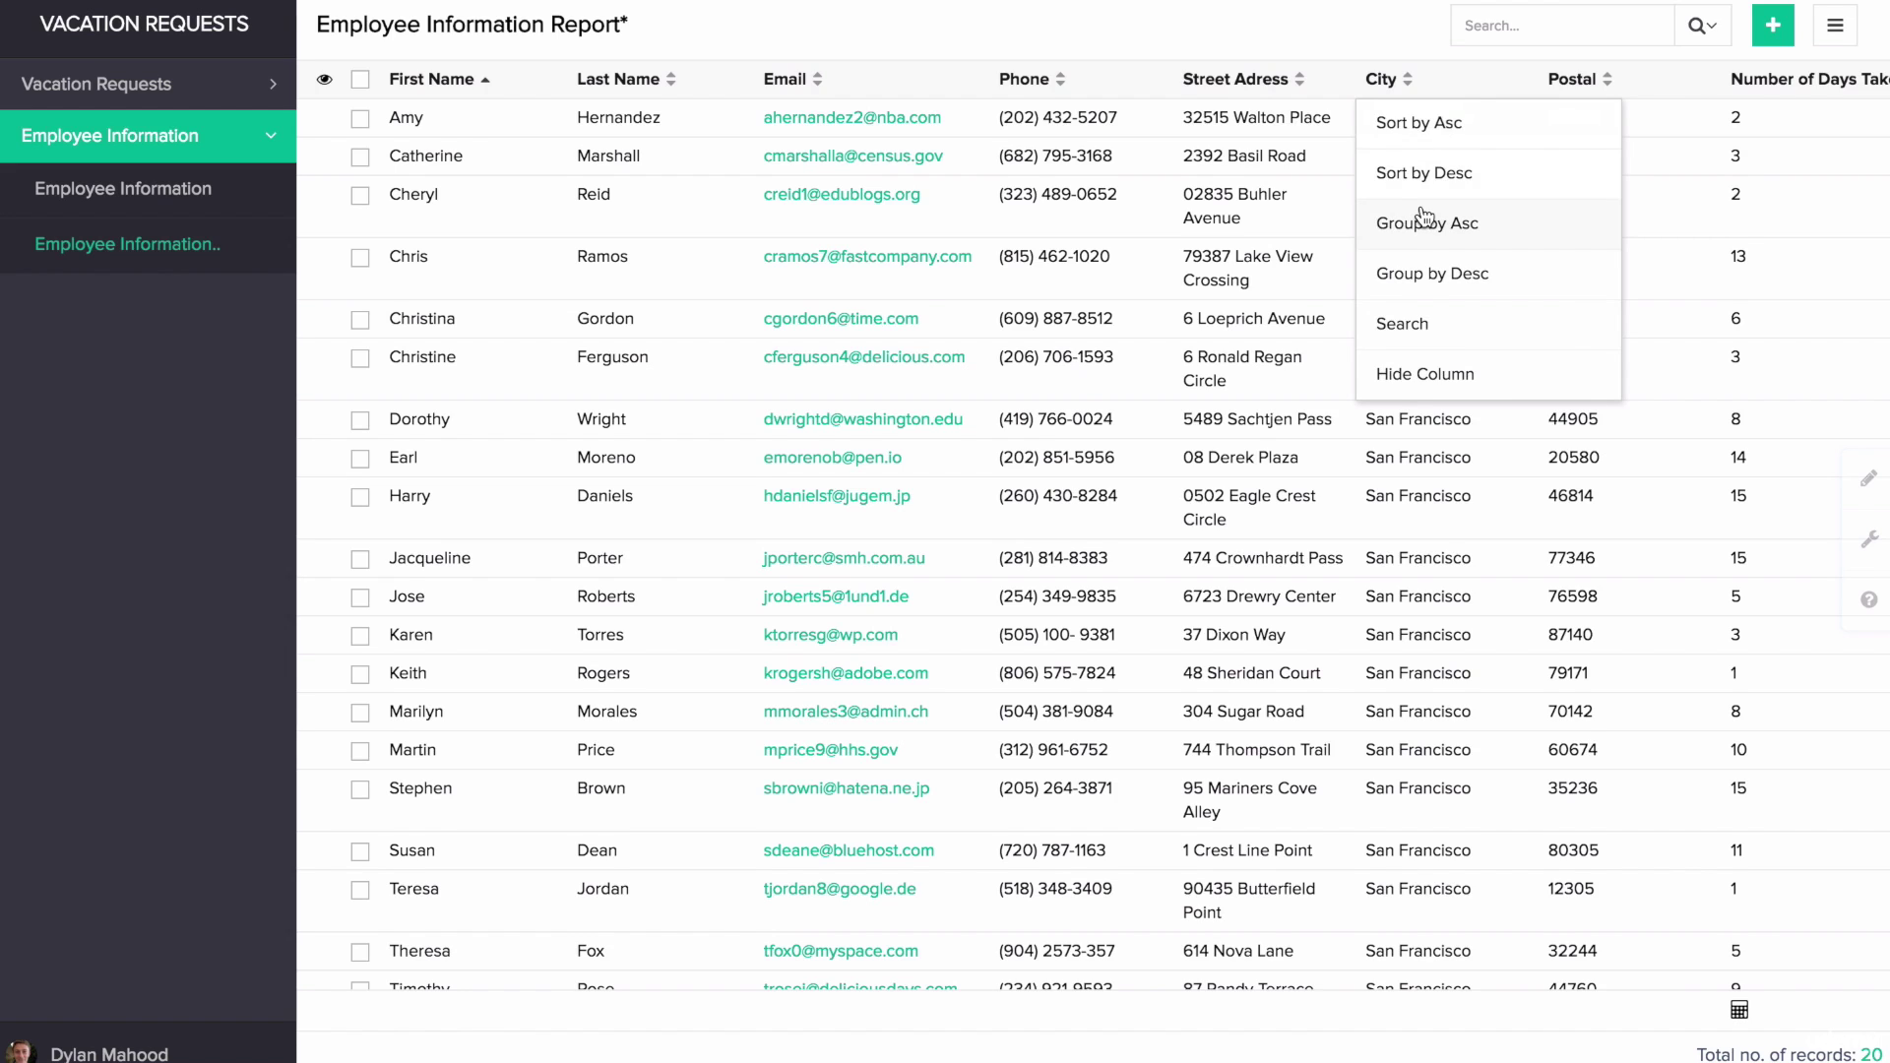
click(1398, 30)
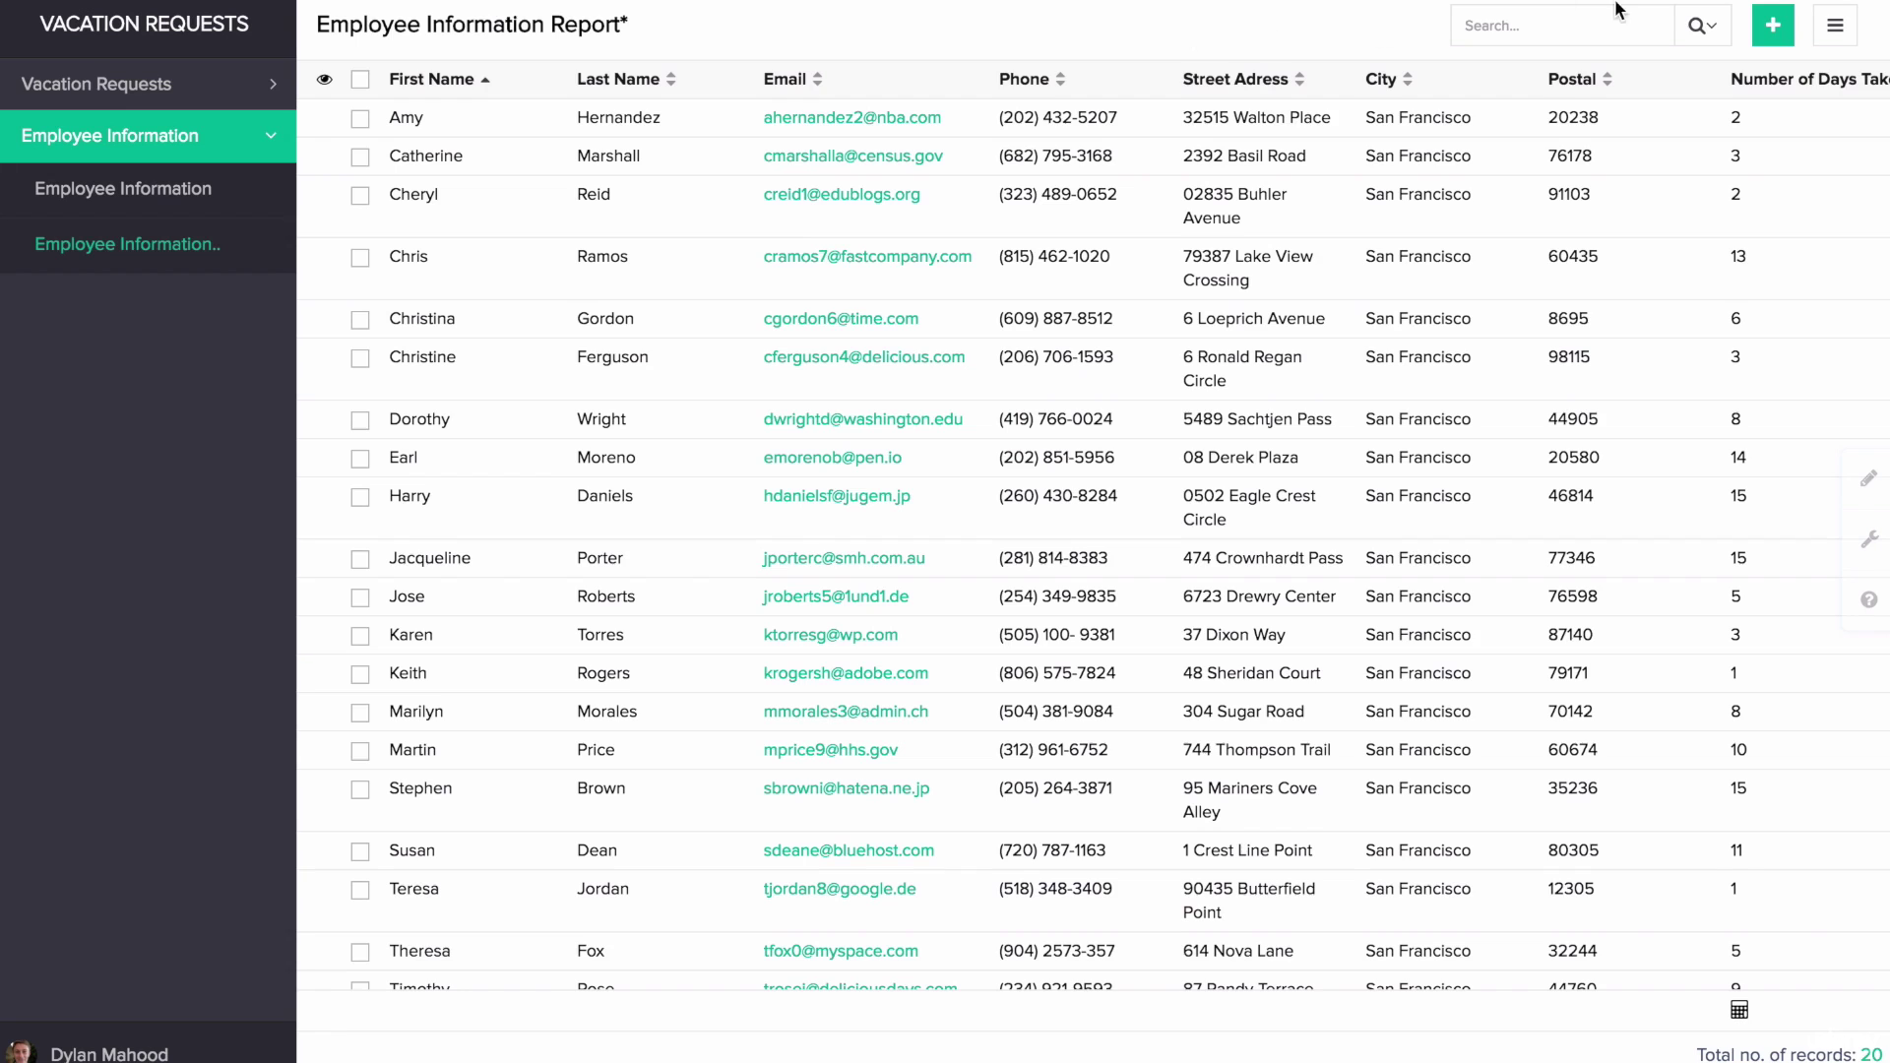
View the report's records as a Summary and as a Spreadsheet
click(1845, 37)
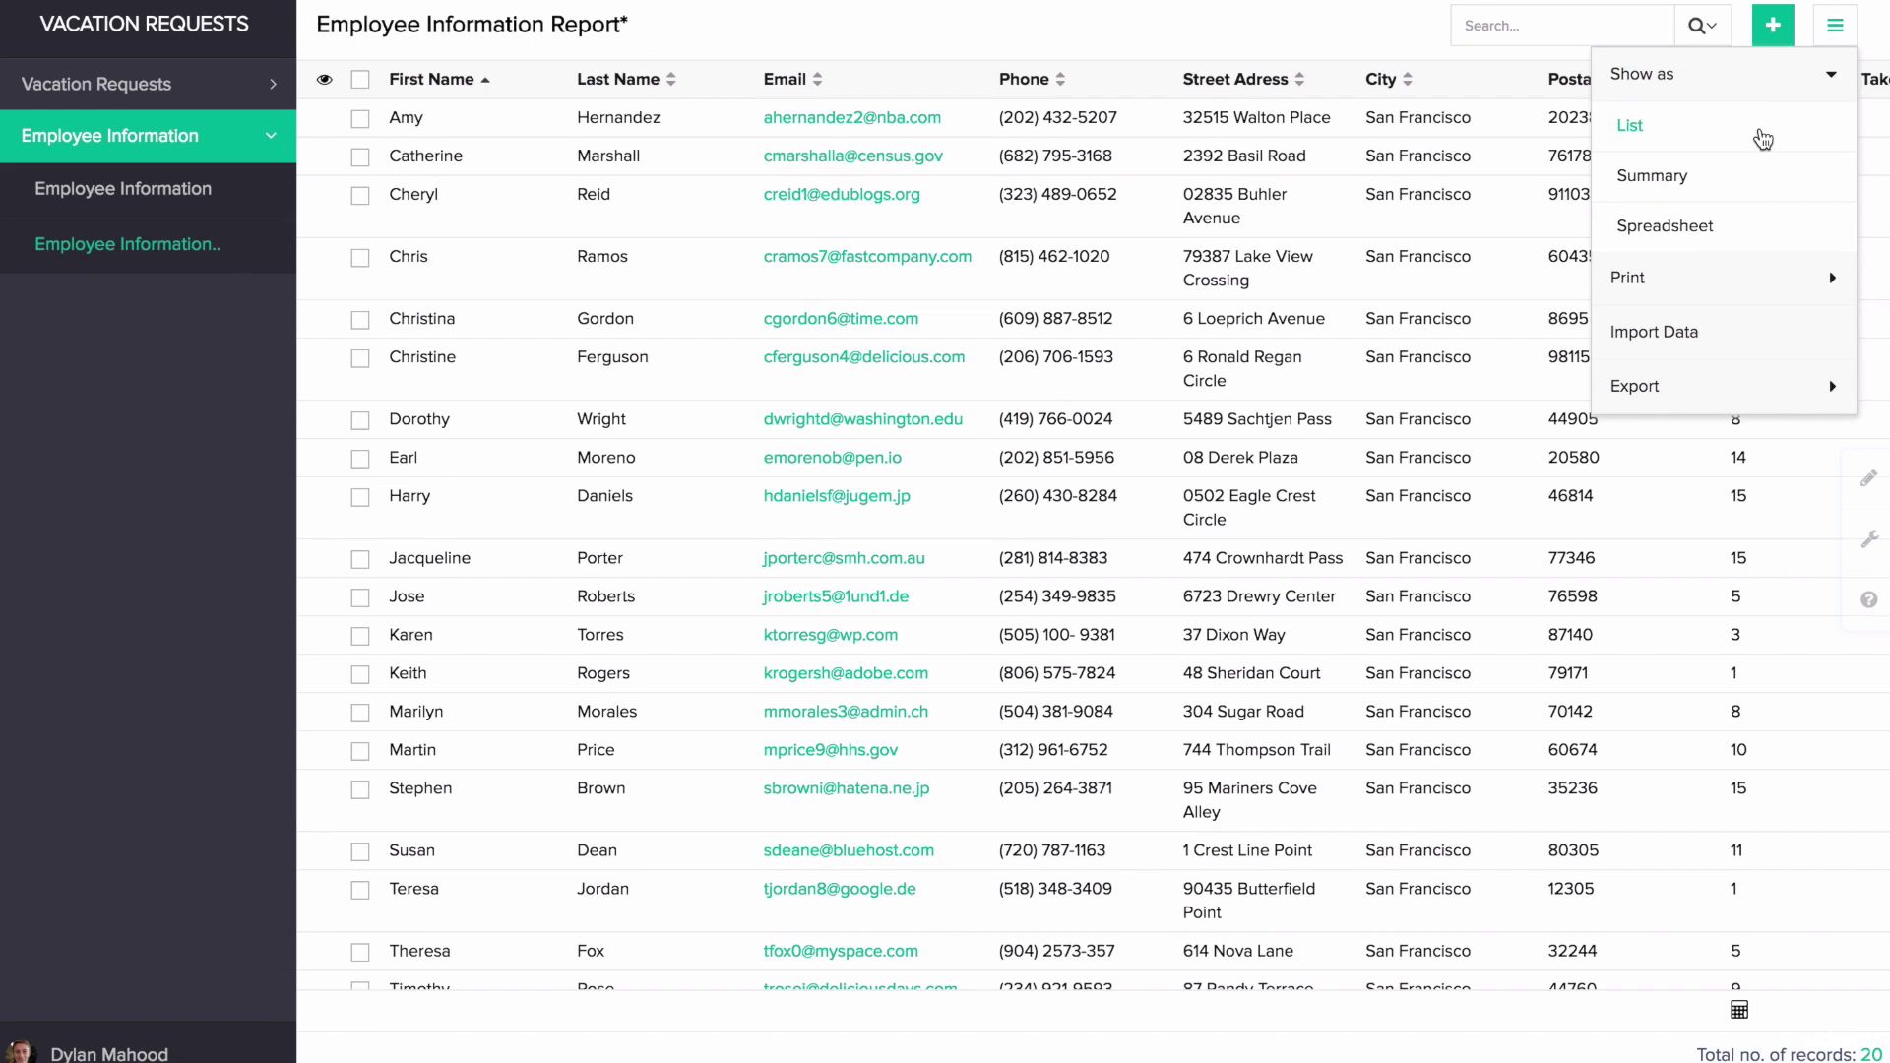
click(1730, 187)
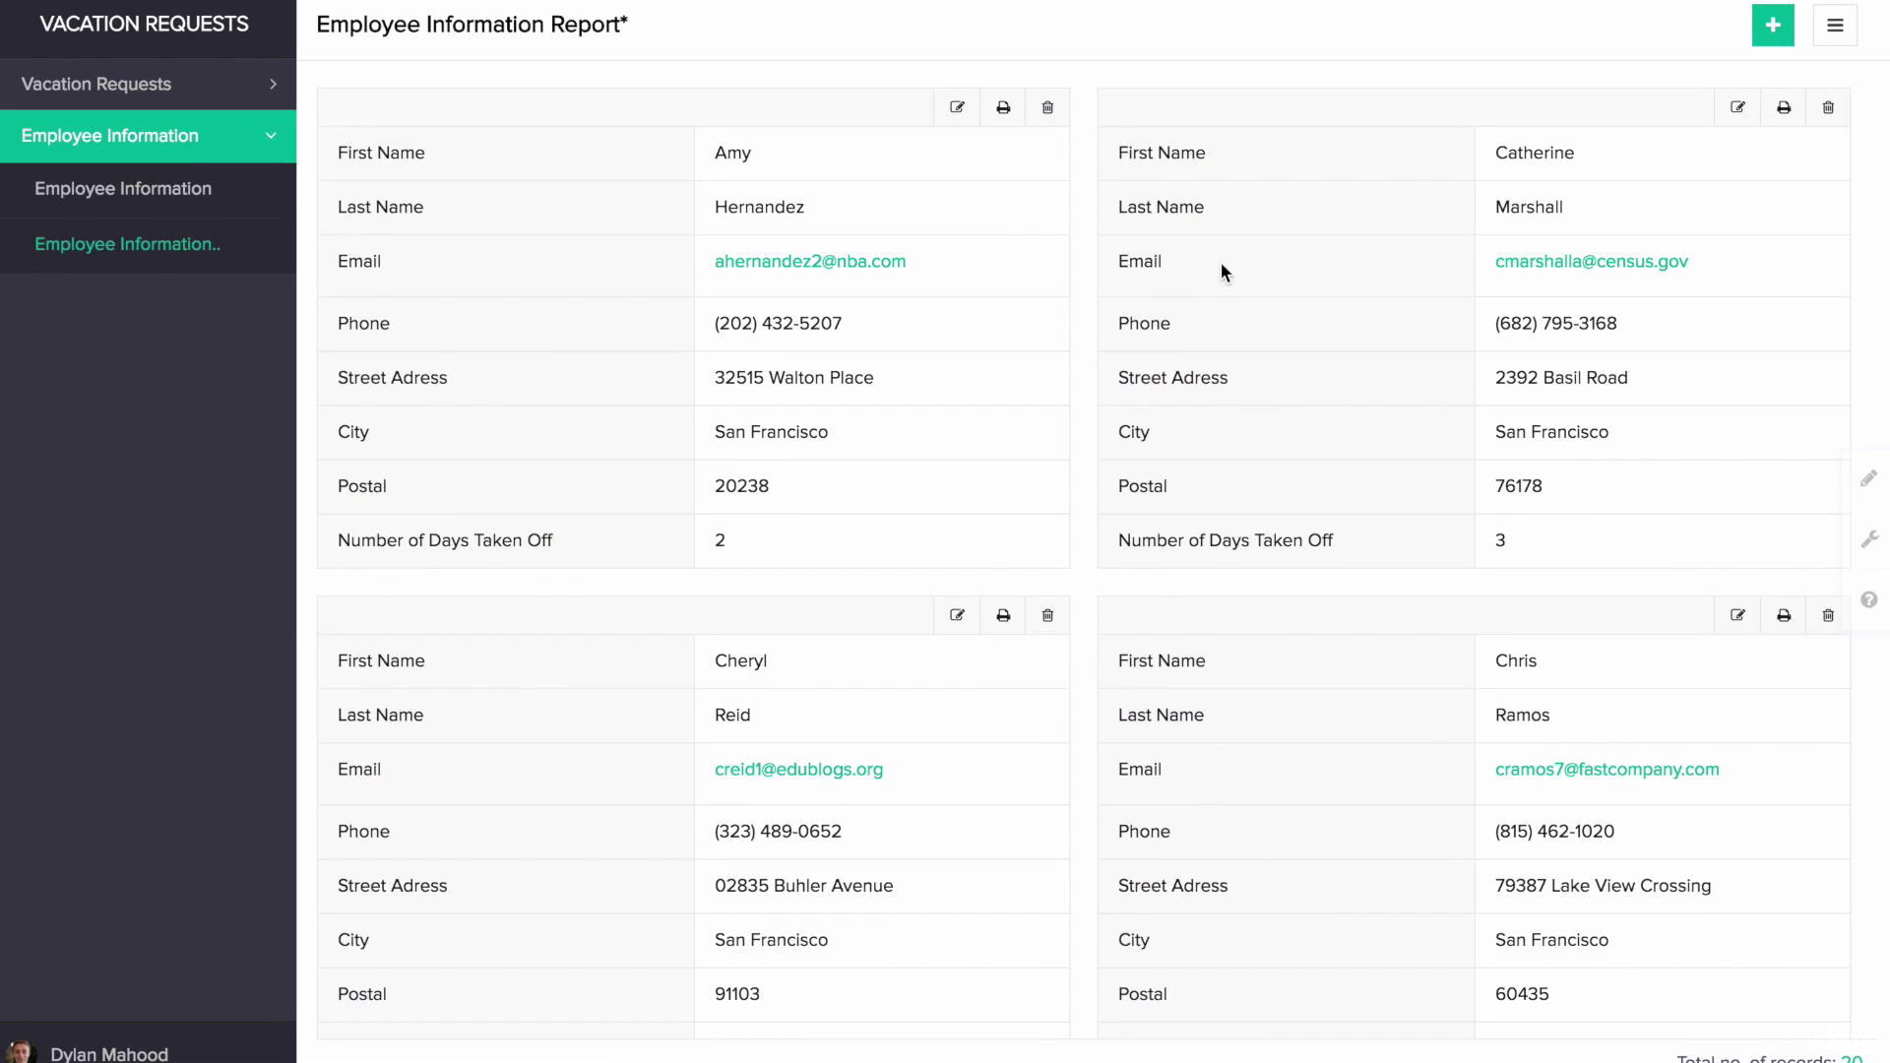
click(1837, 43)
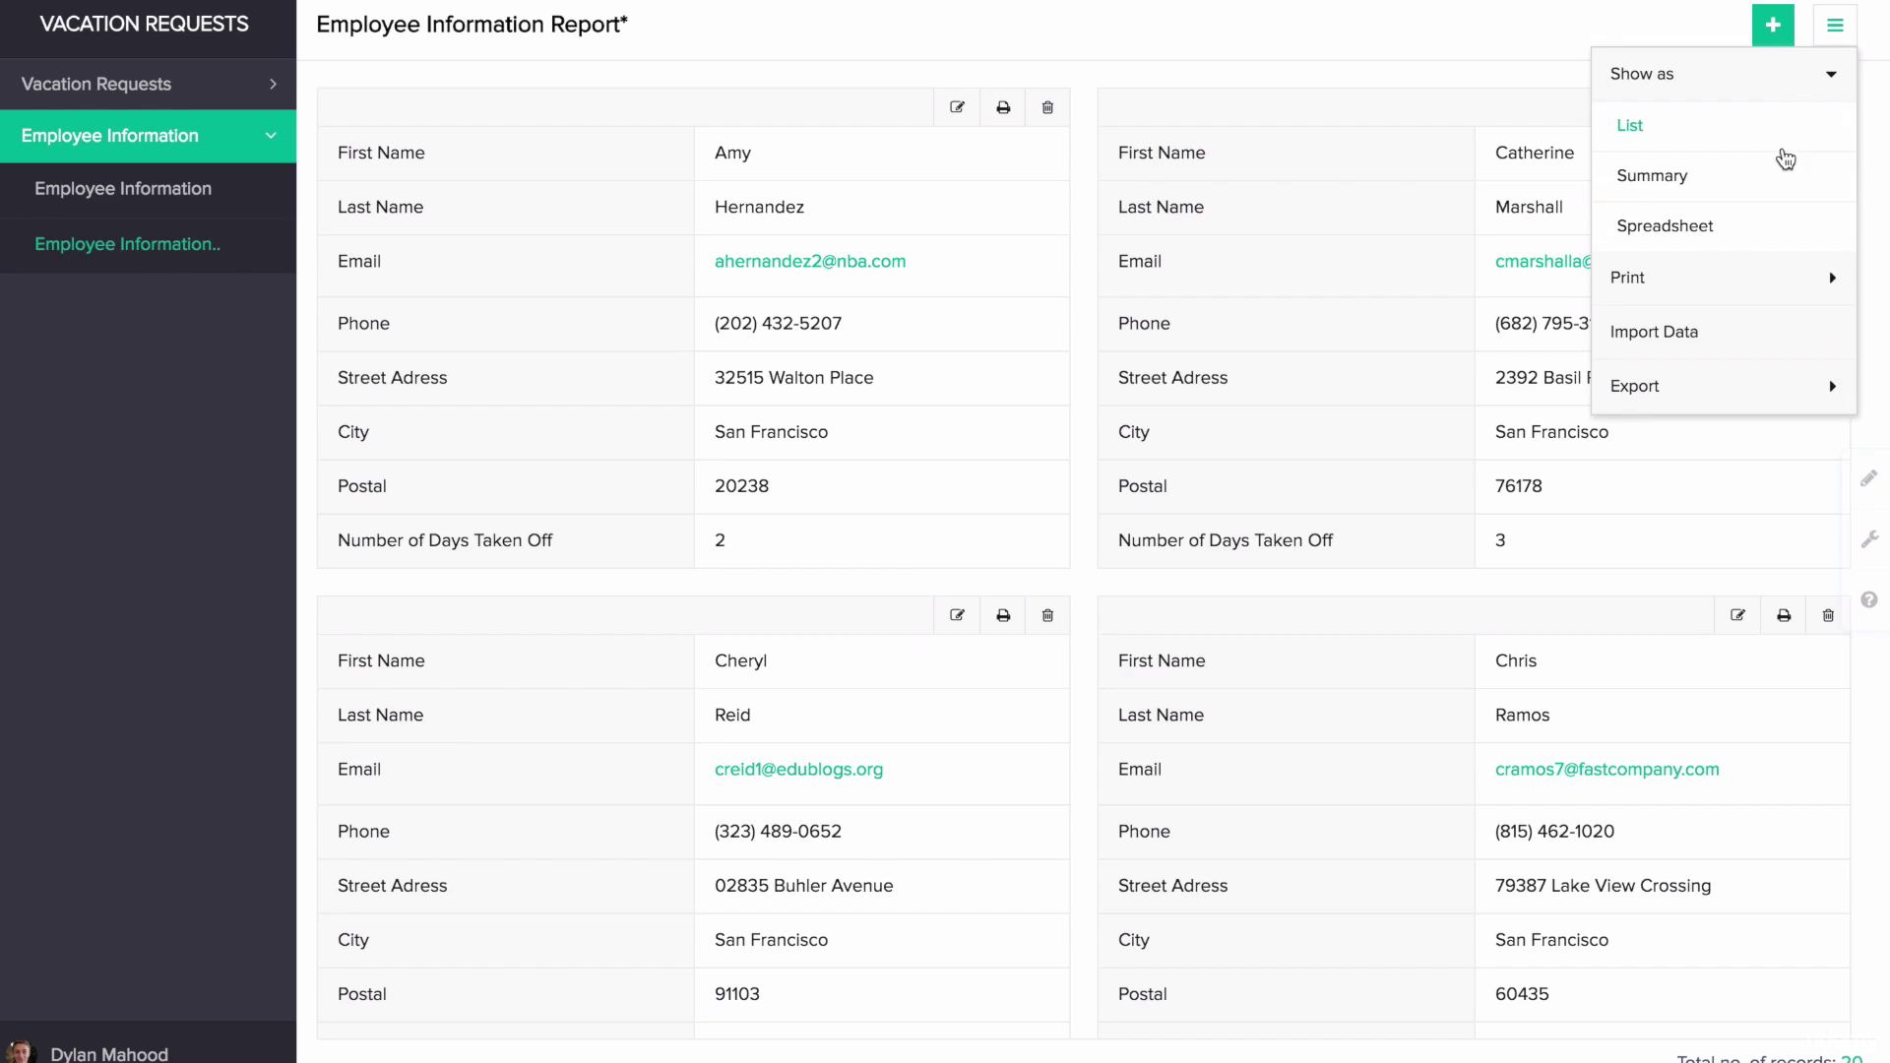
click(1716, 236)
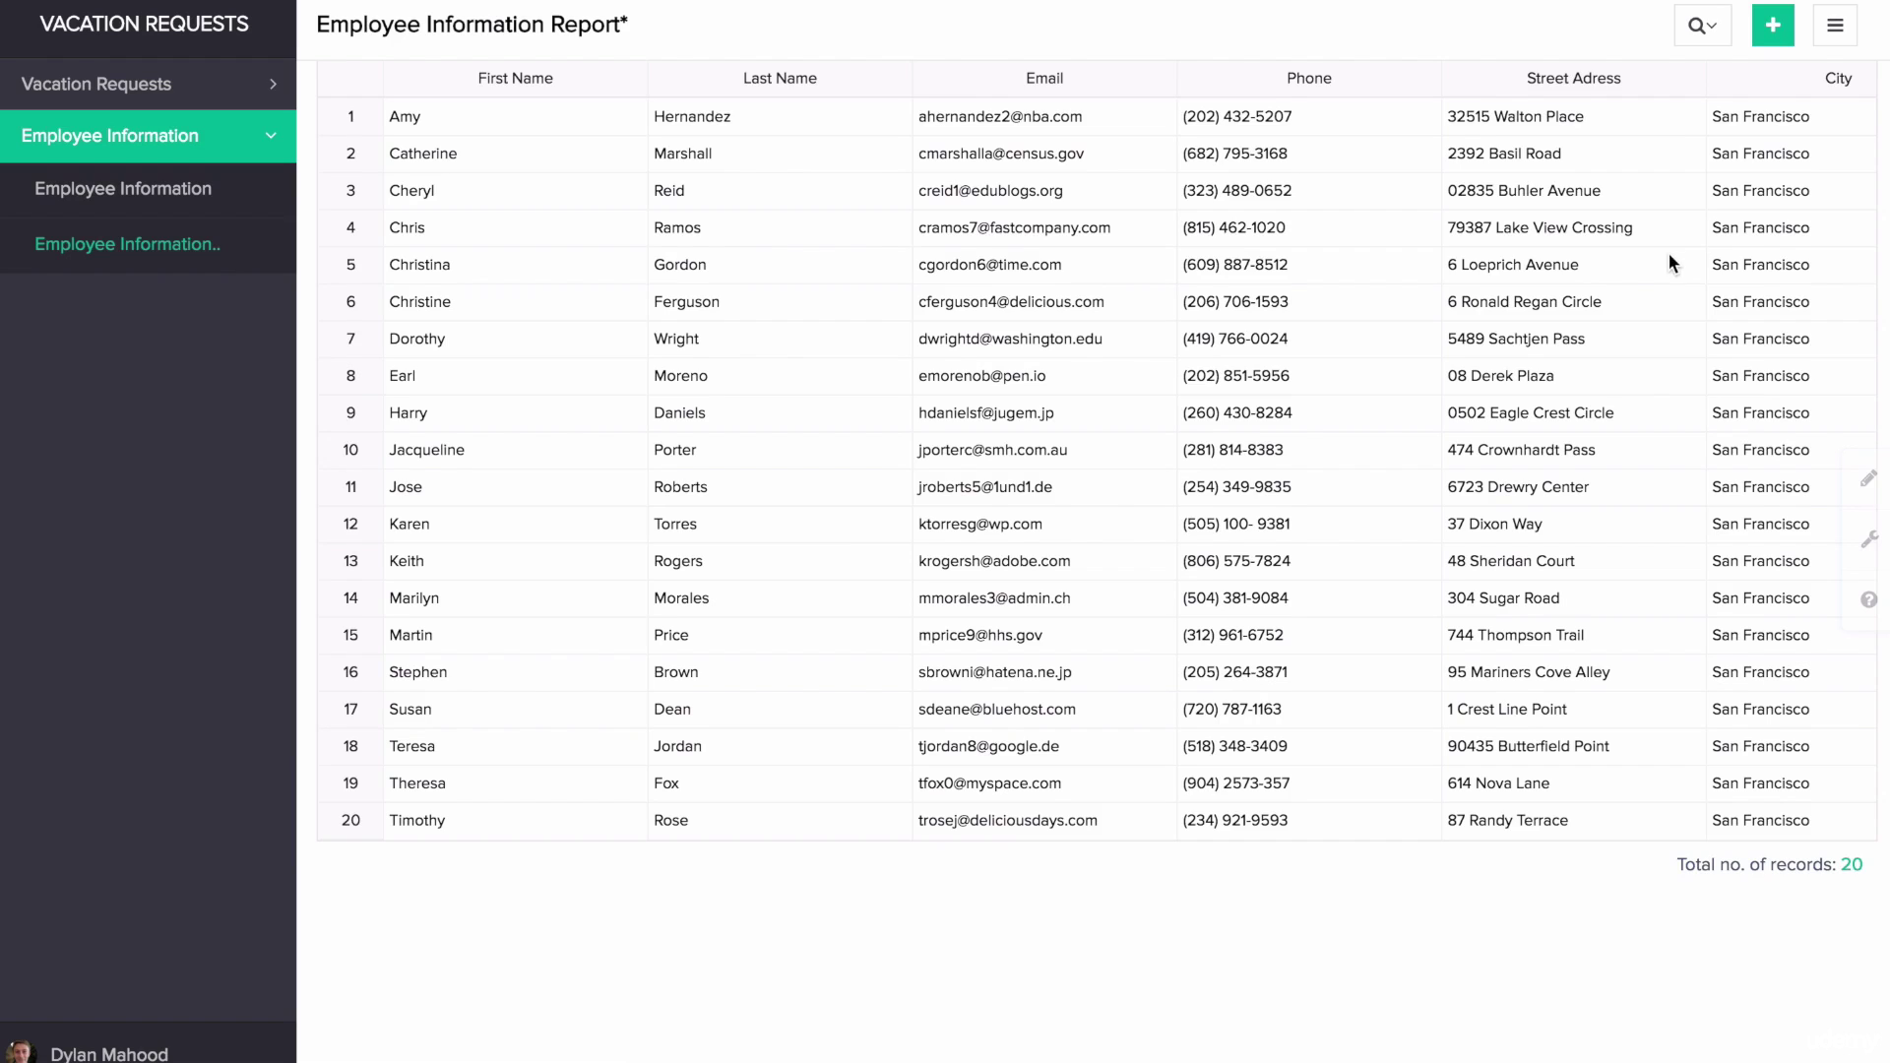
Fill the email from row 7 down into rows 8 and 9 of the spreadsheet, and undo the fill
click(1568, 338)
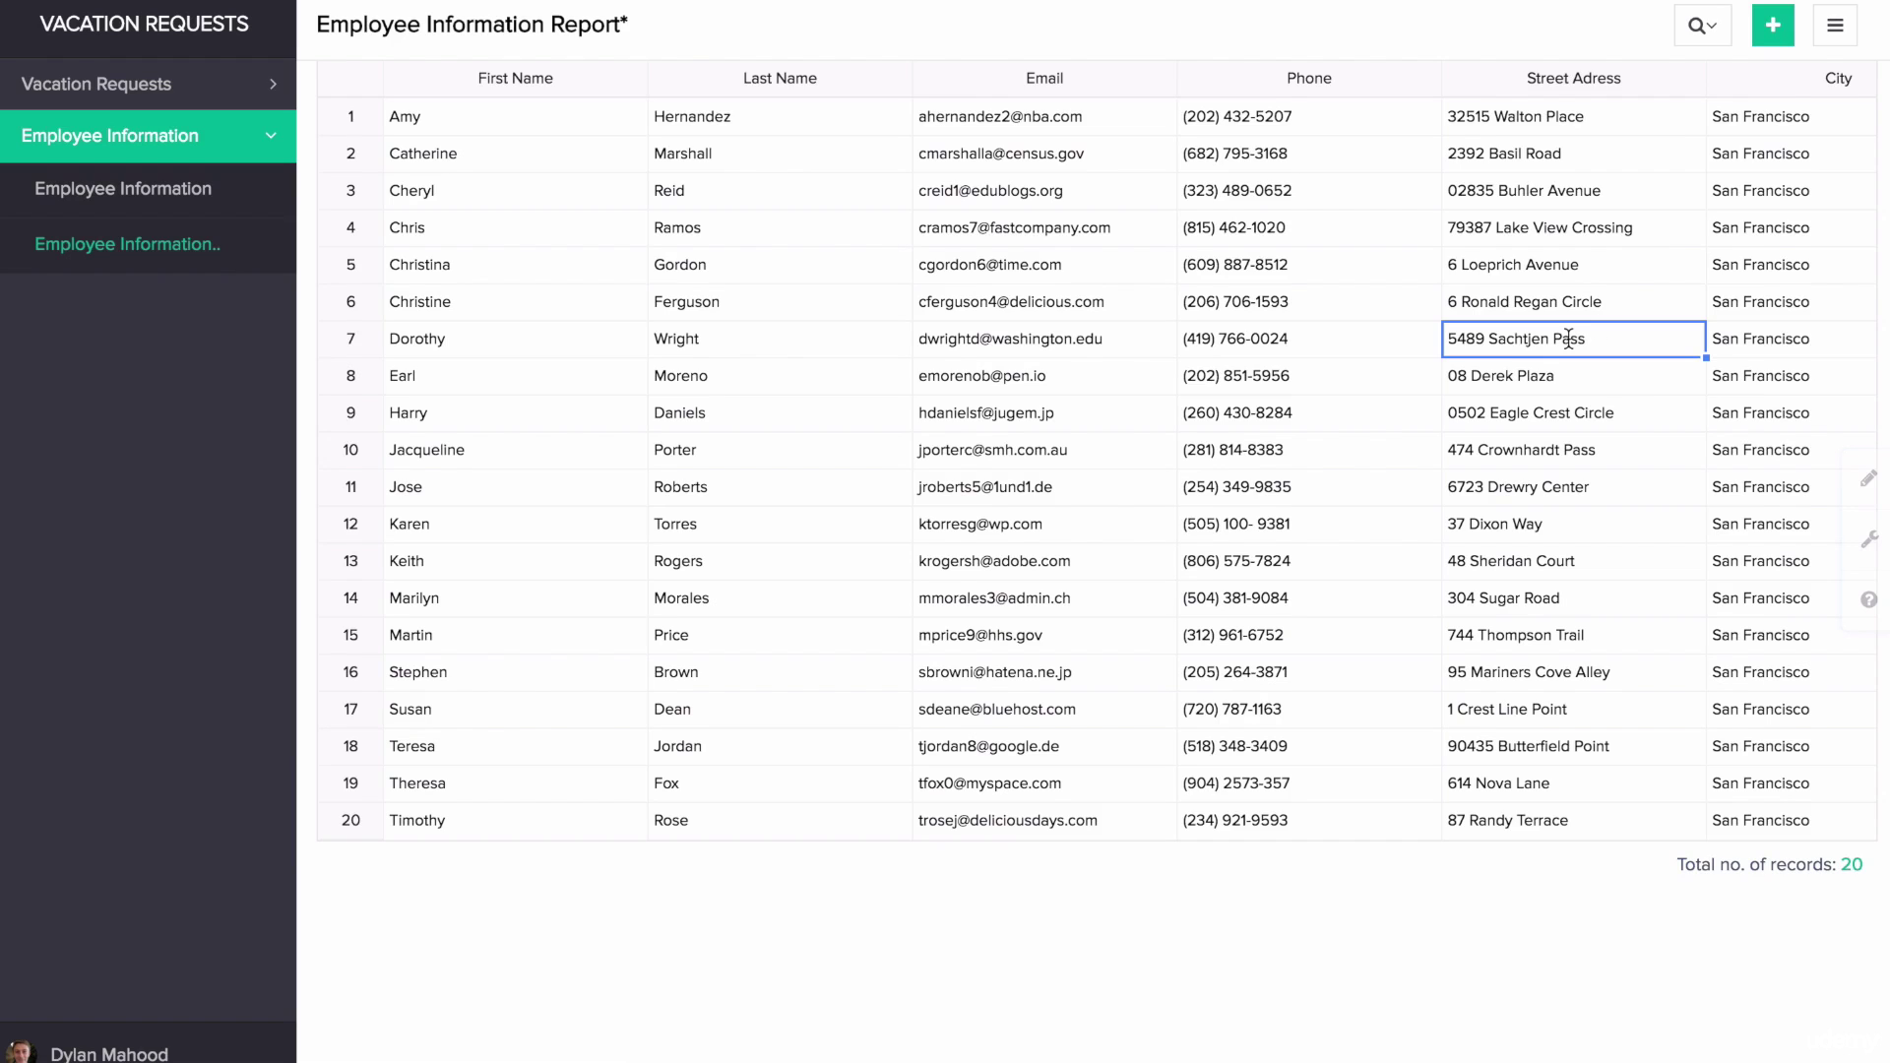
click(1083, 339)
drag(1176, 357, 1159, 423)
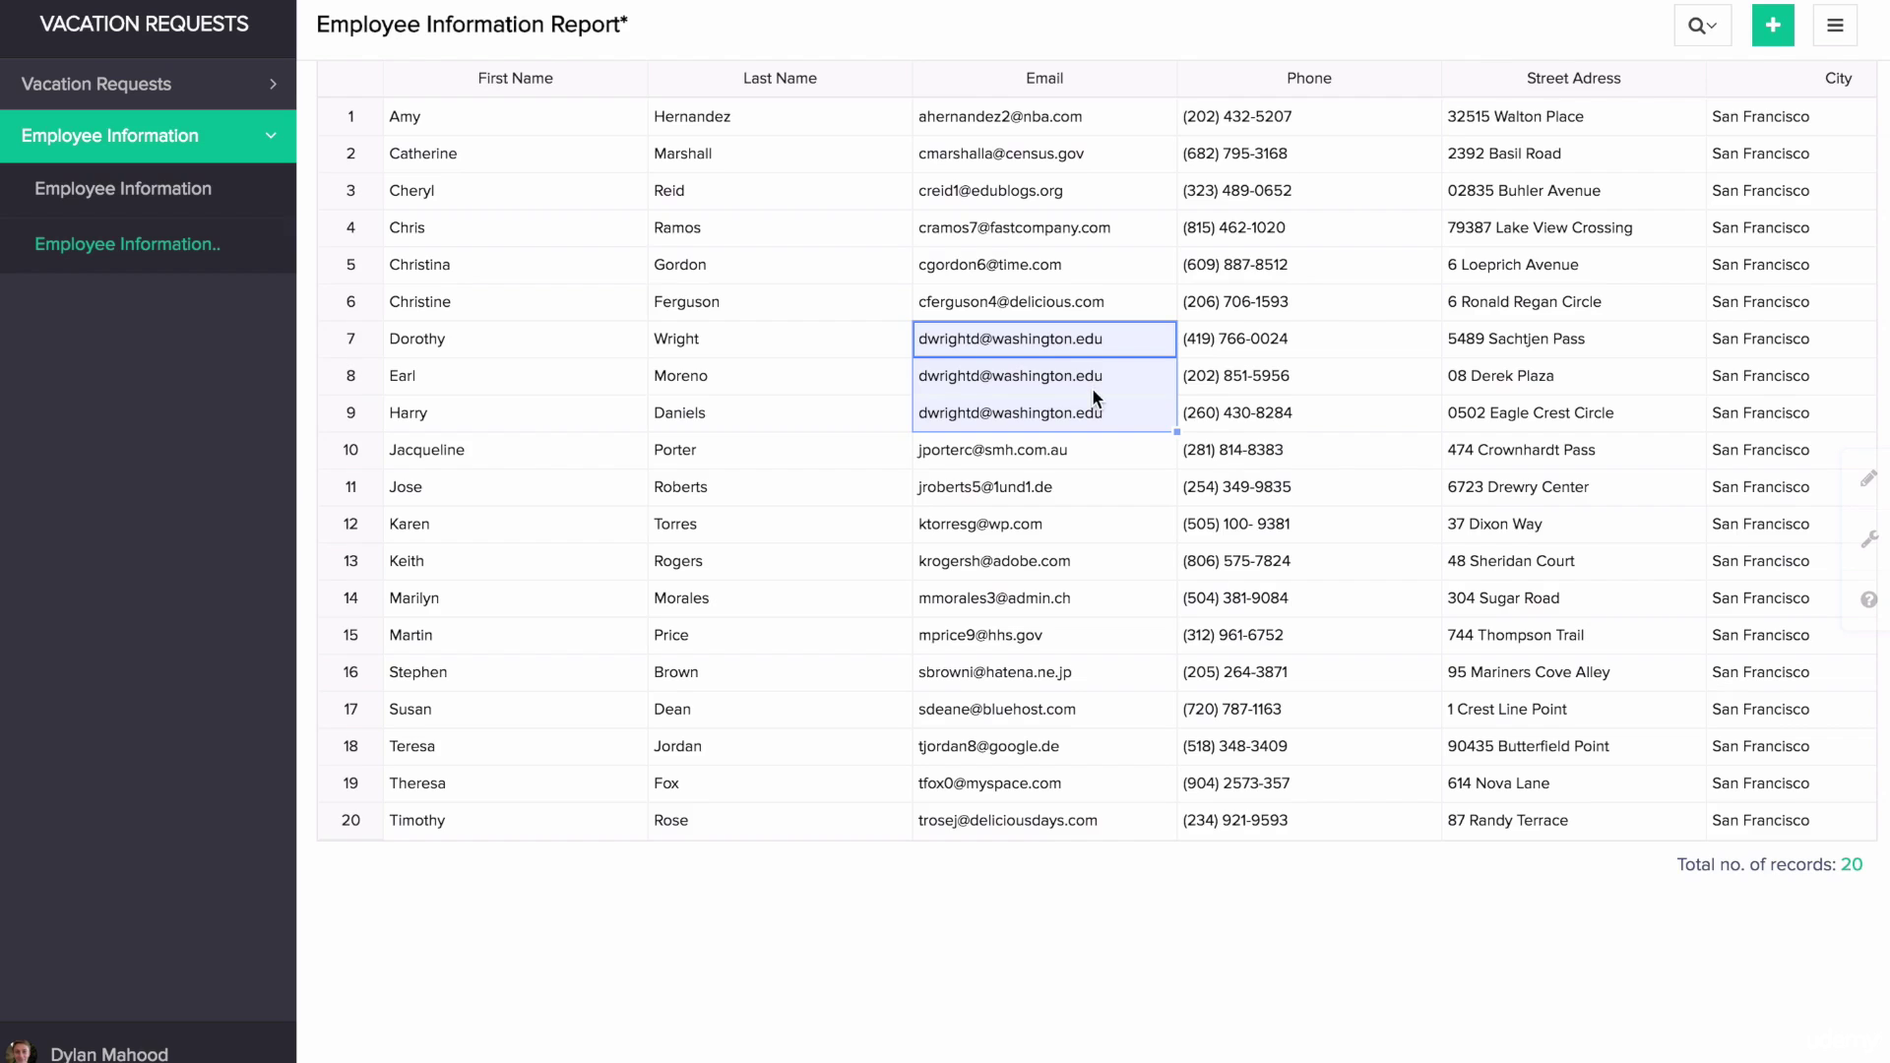
key(ctrl+z)
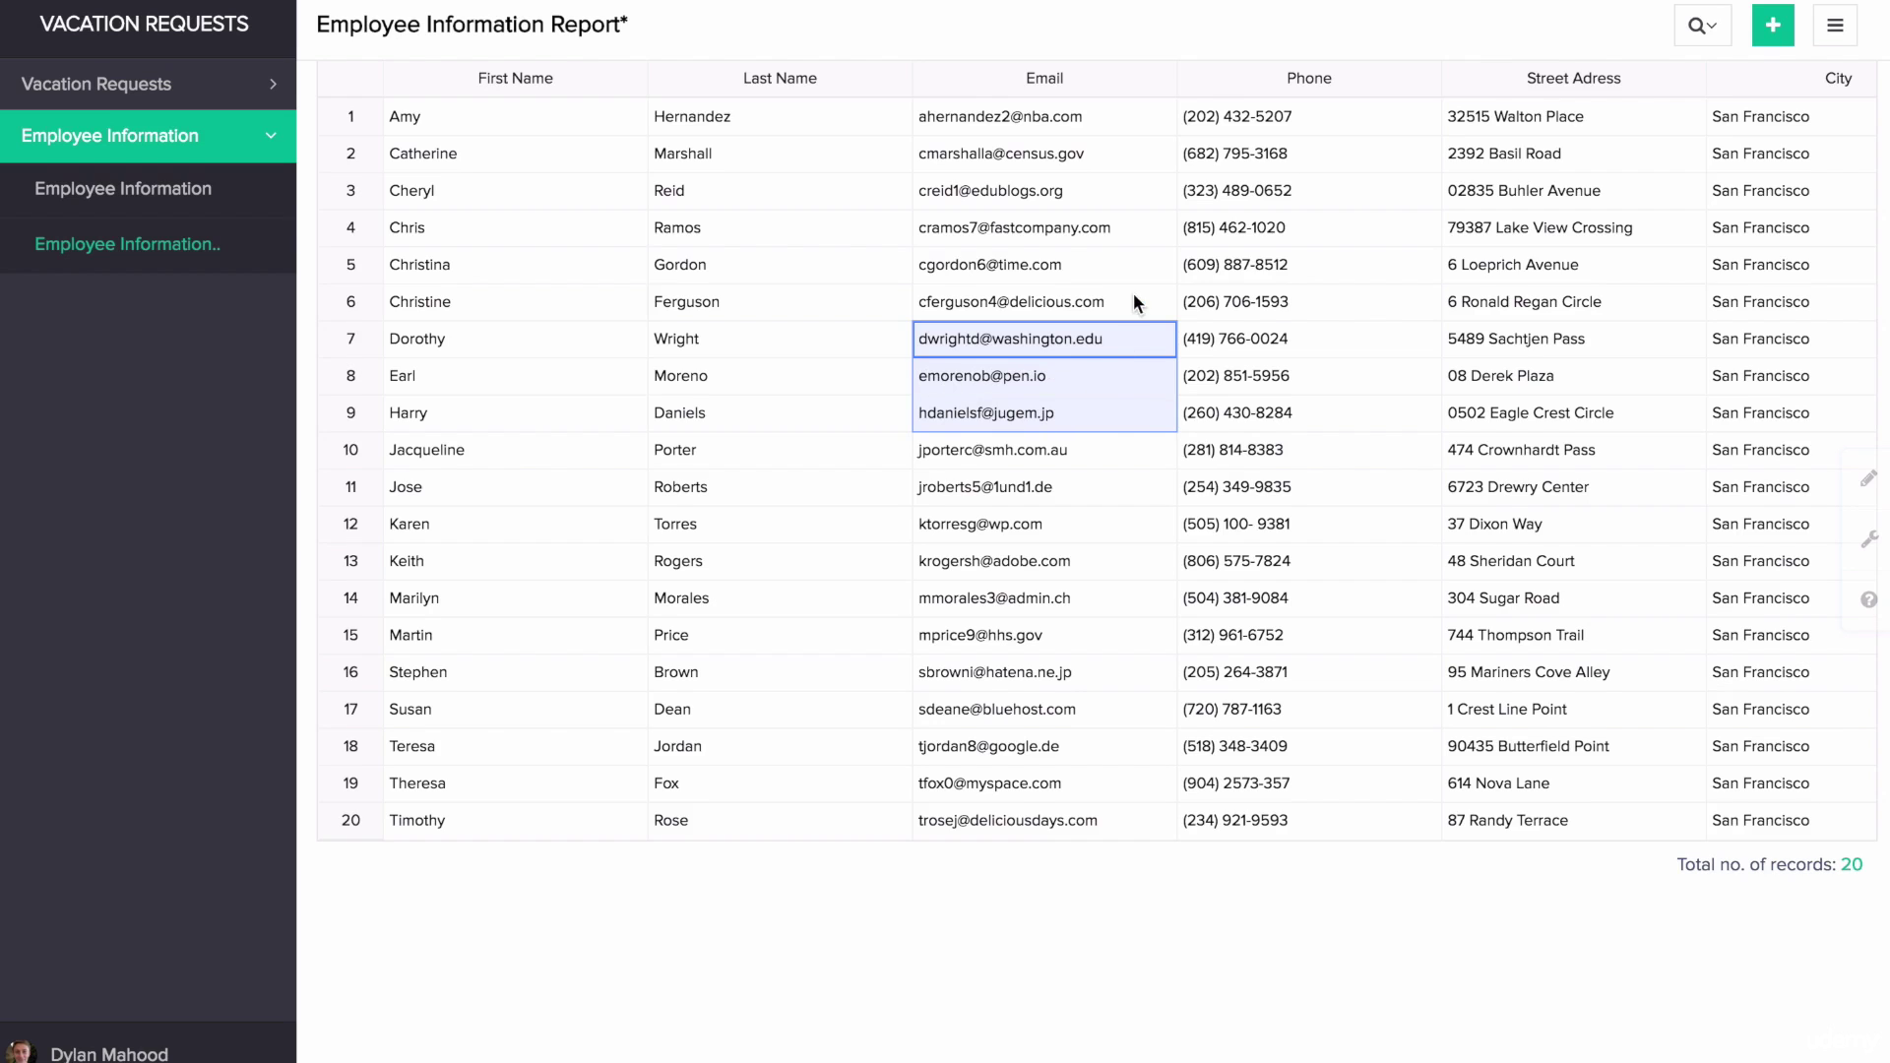
click(1188, 26)
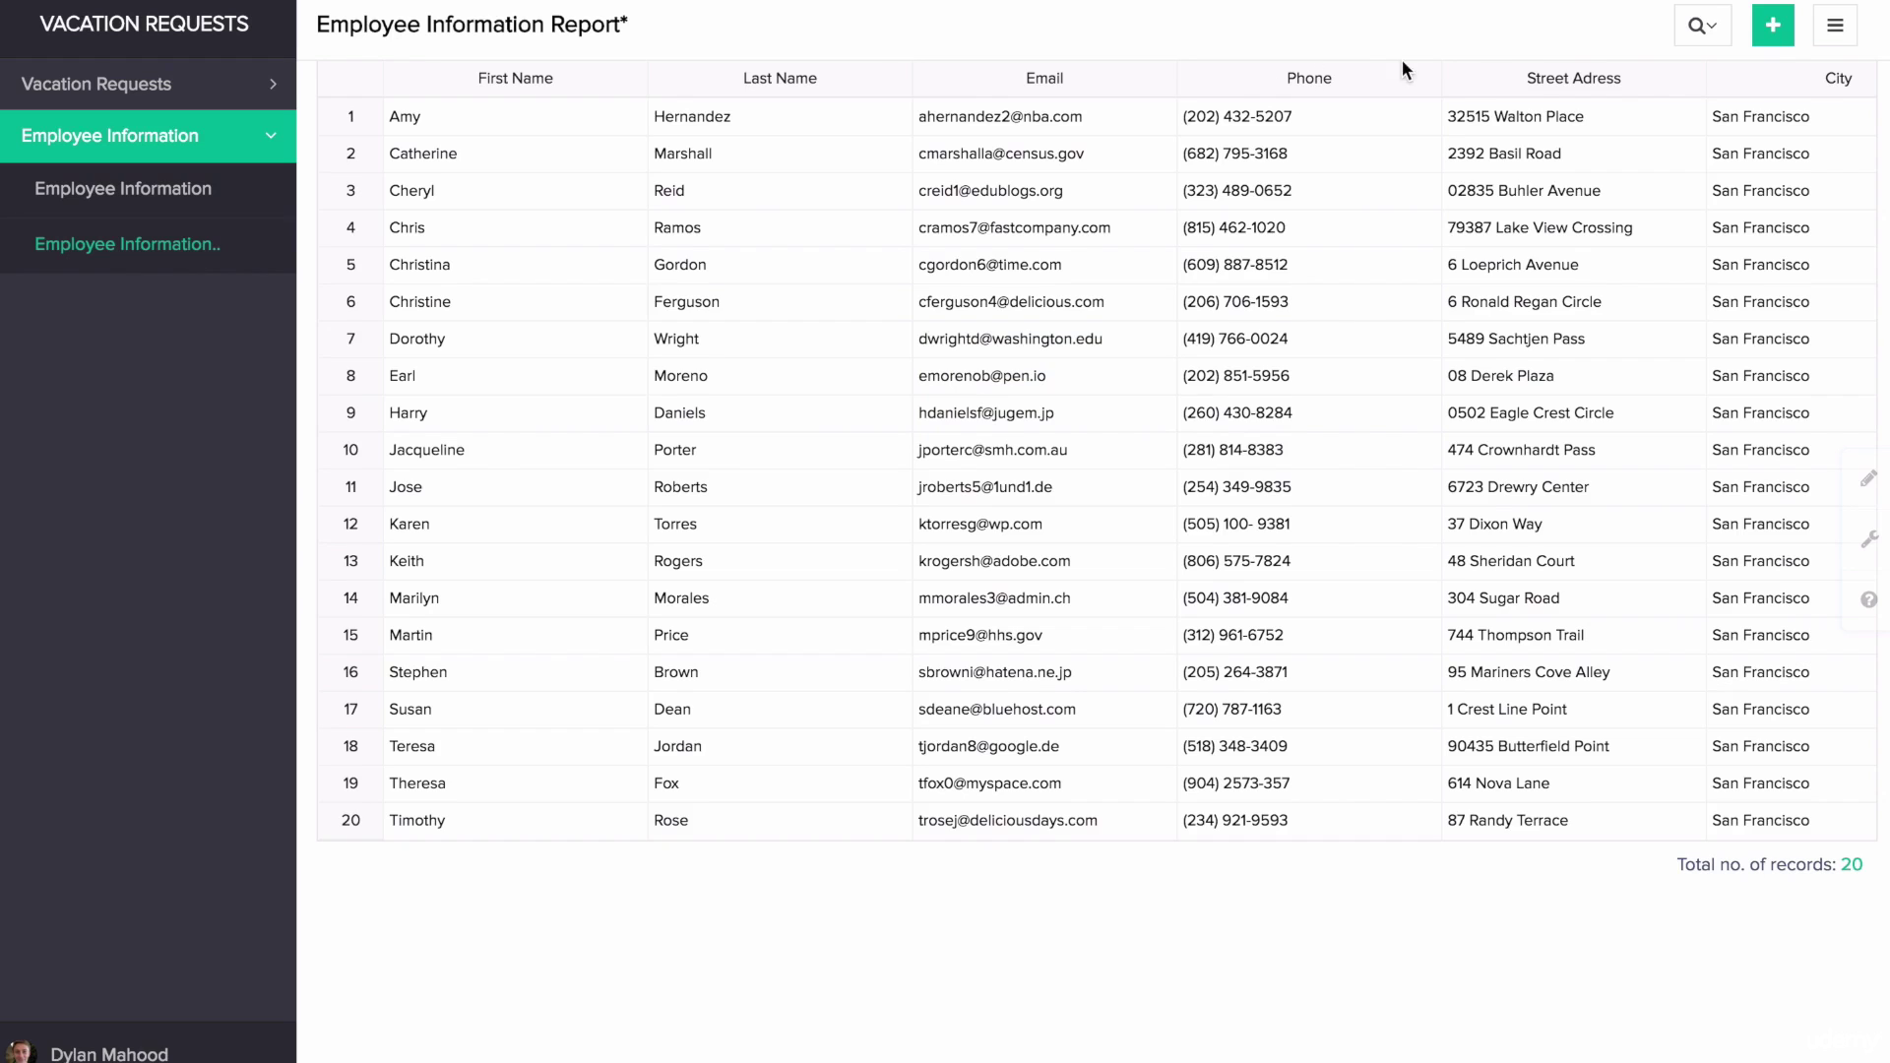
Show the report as a List and update the first record's phone area code to 510
click(1835, 25)
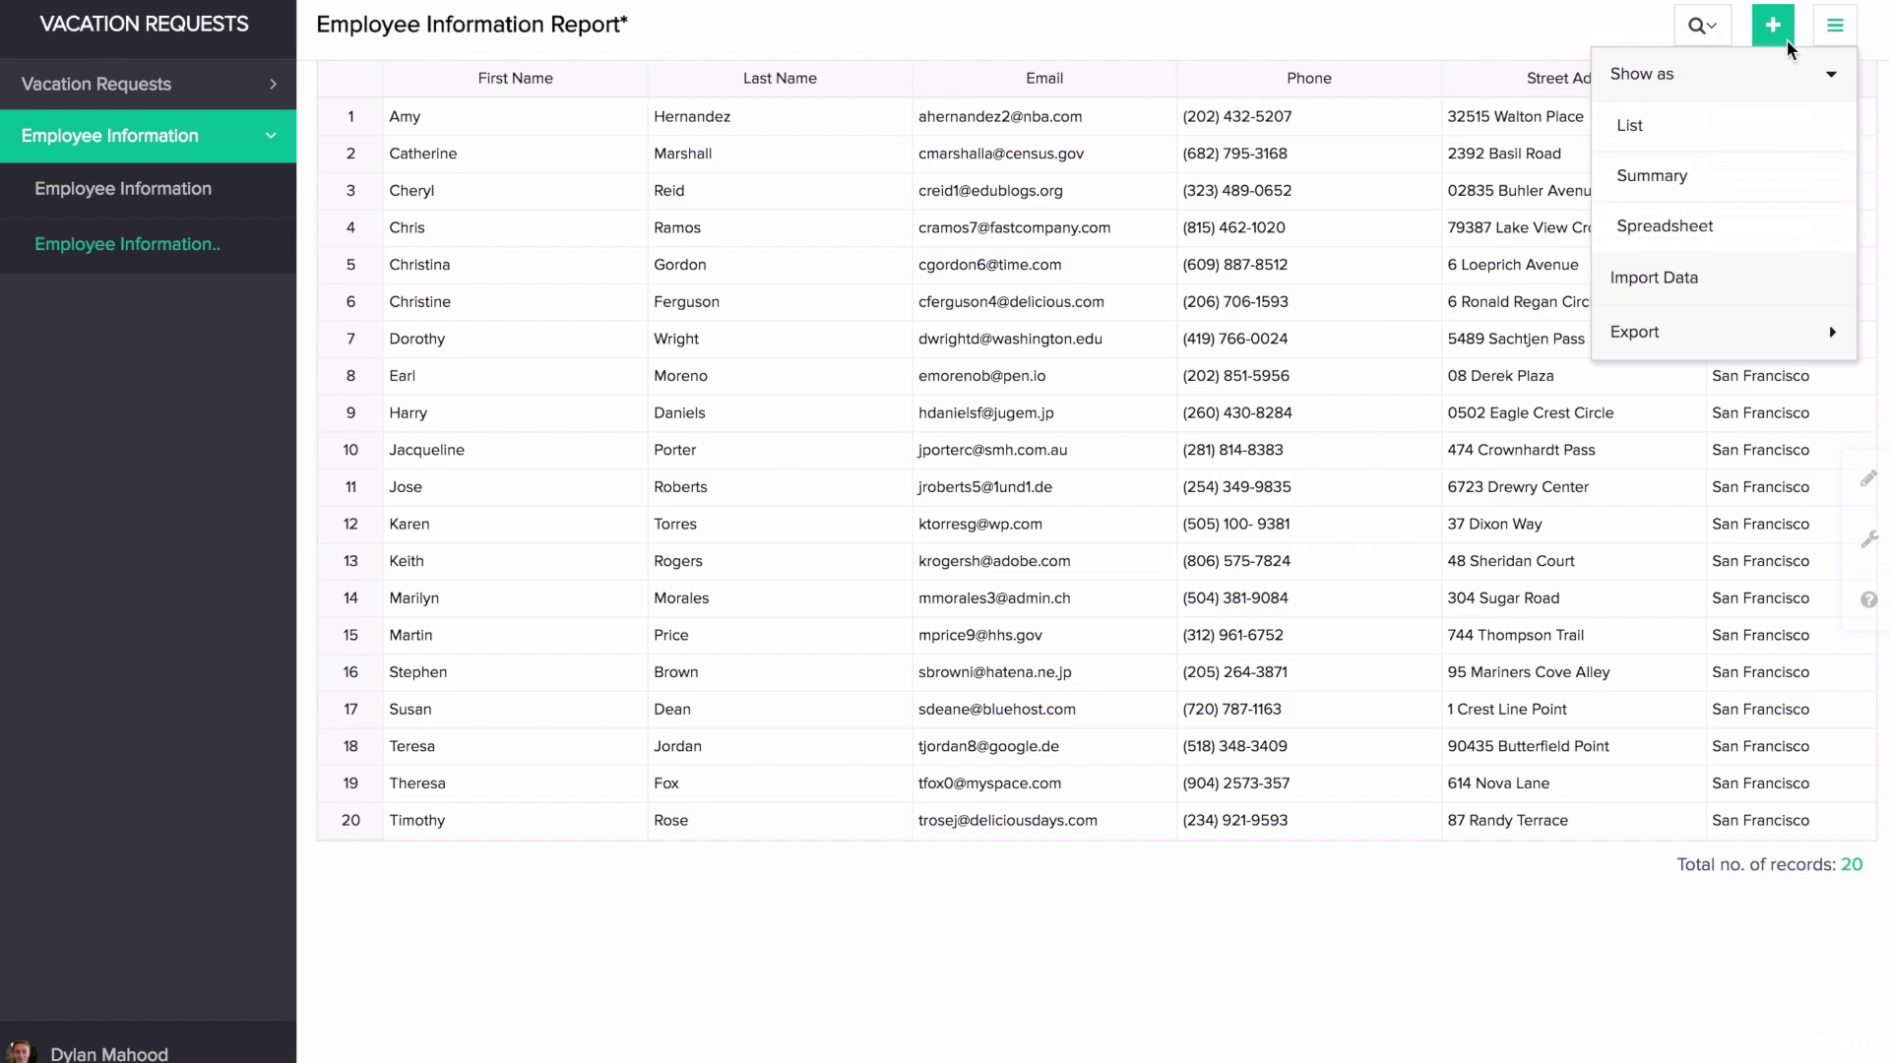
click(1700, 117)
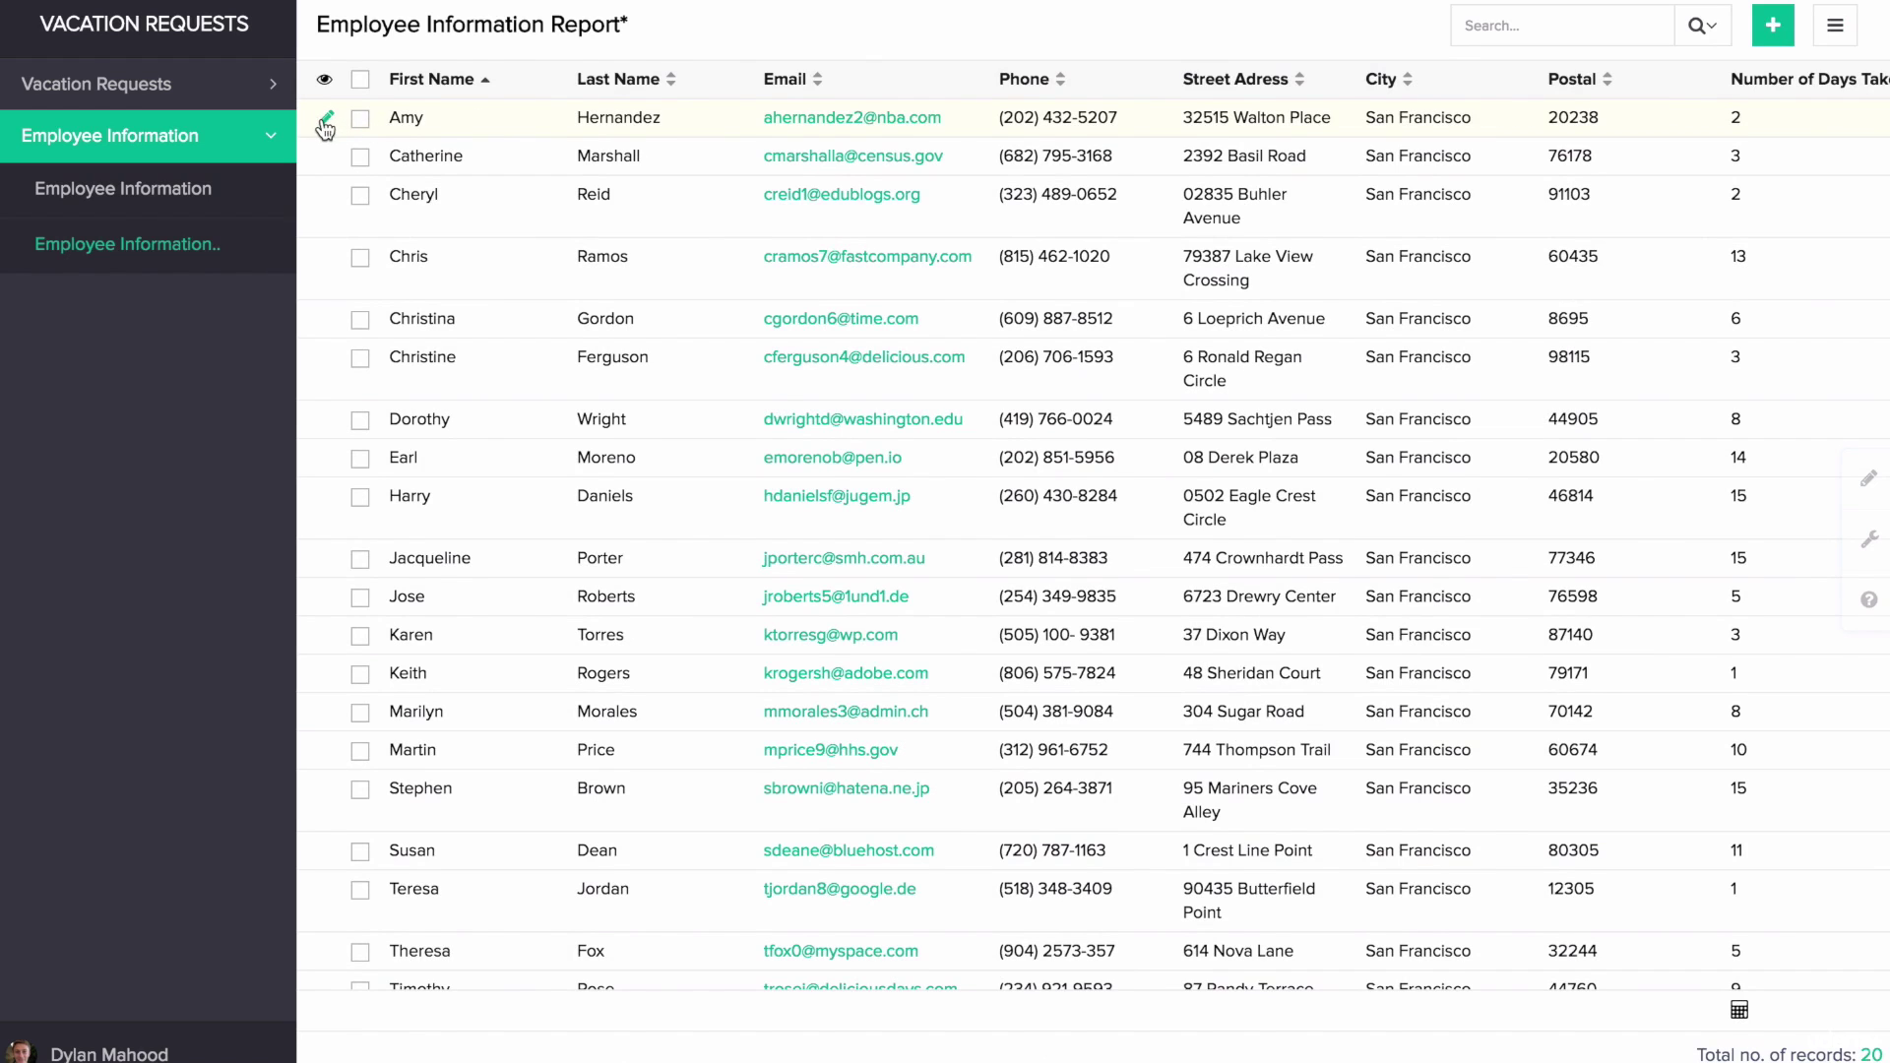
click(328, 120)
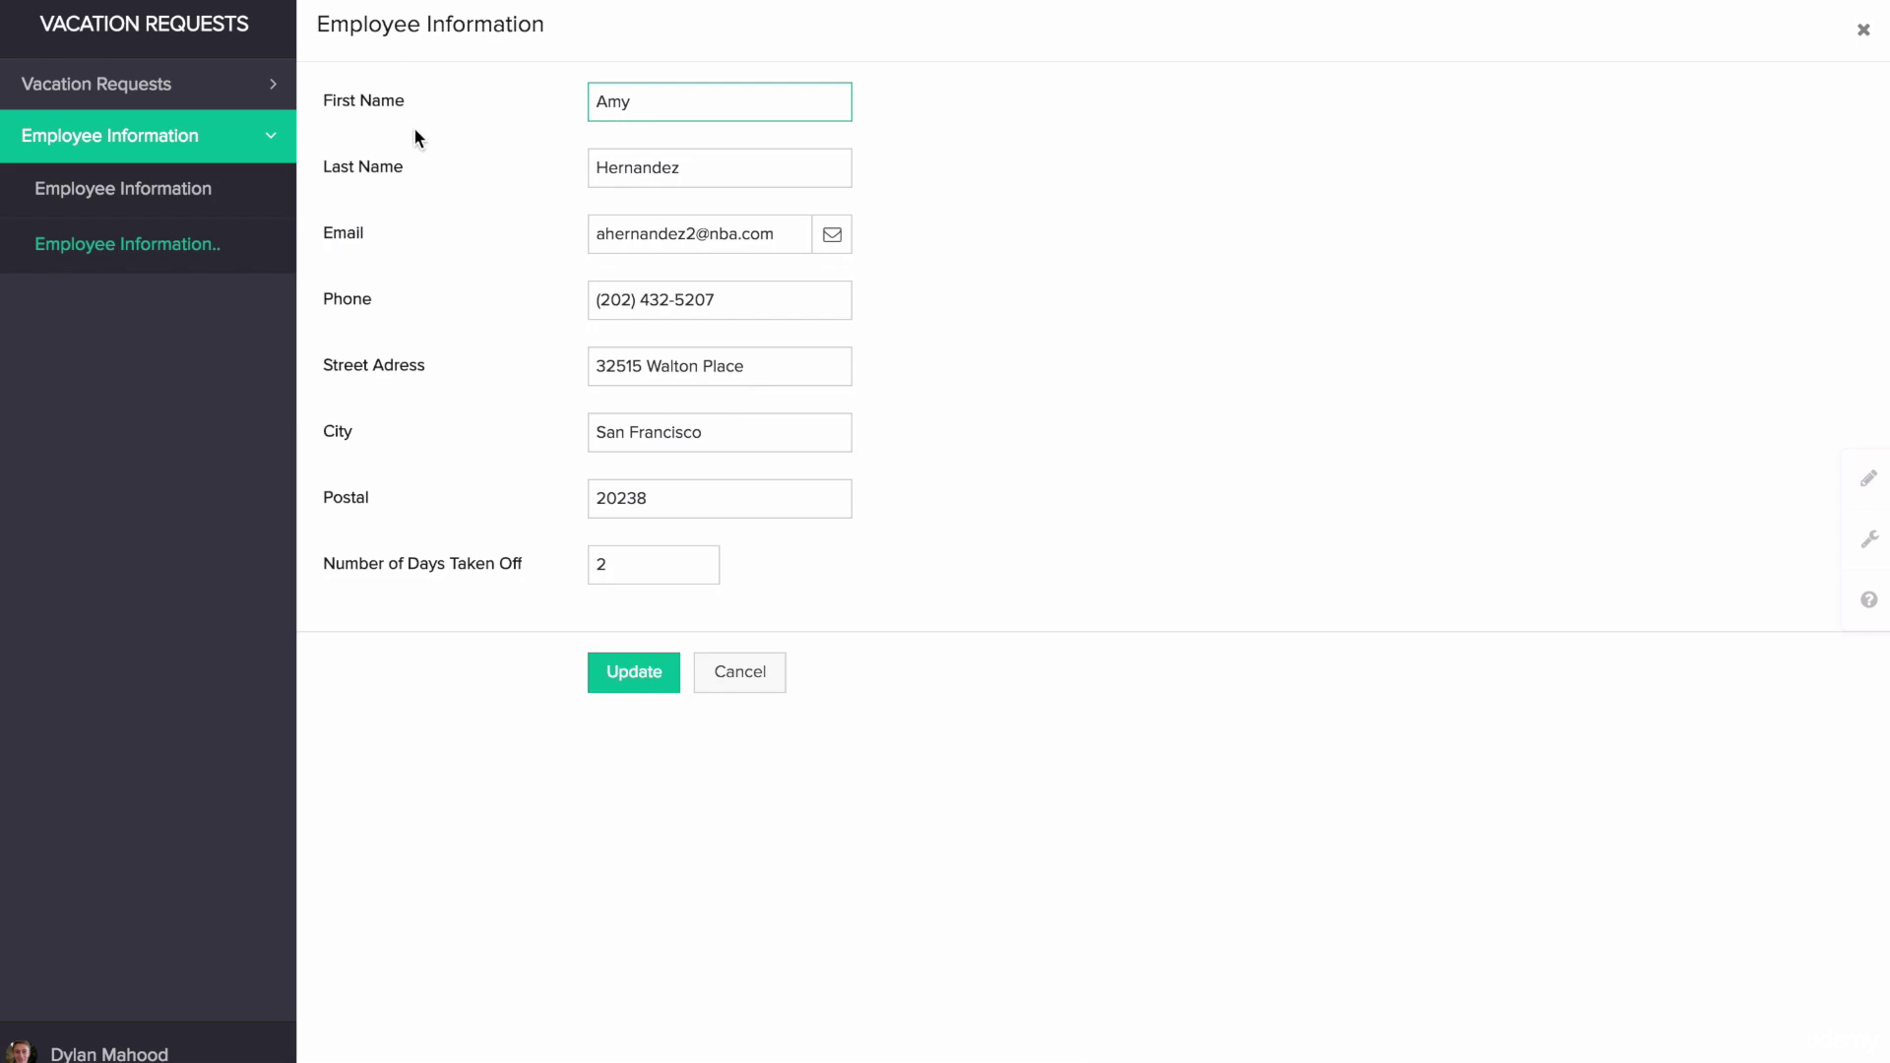
double_click(618, 300)
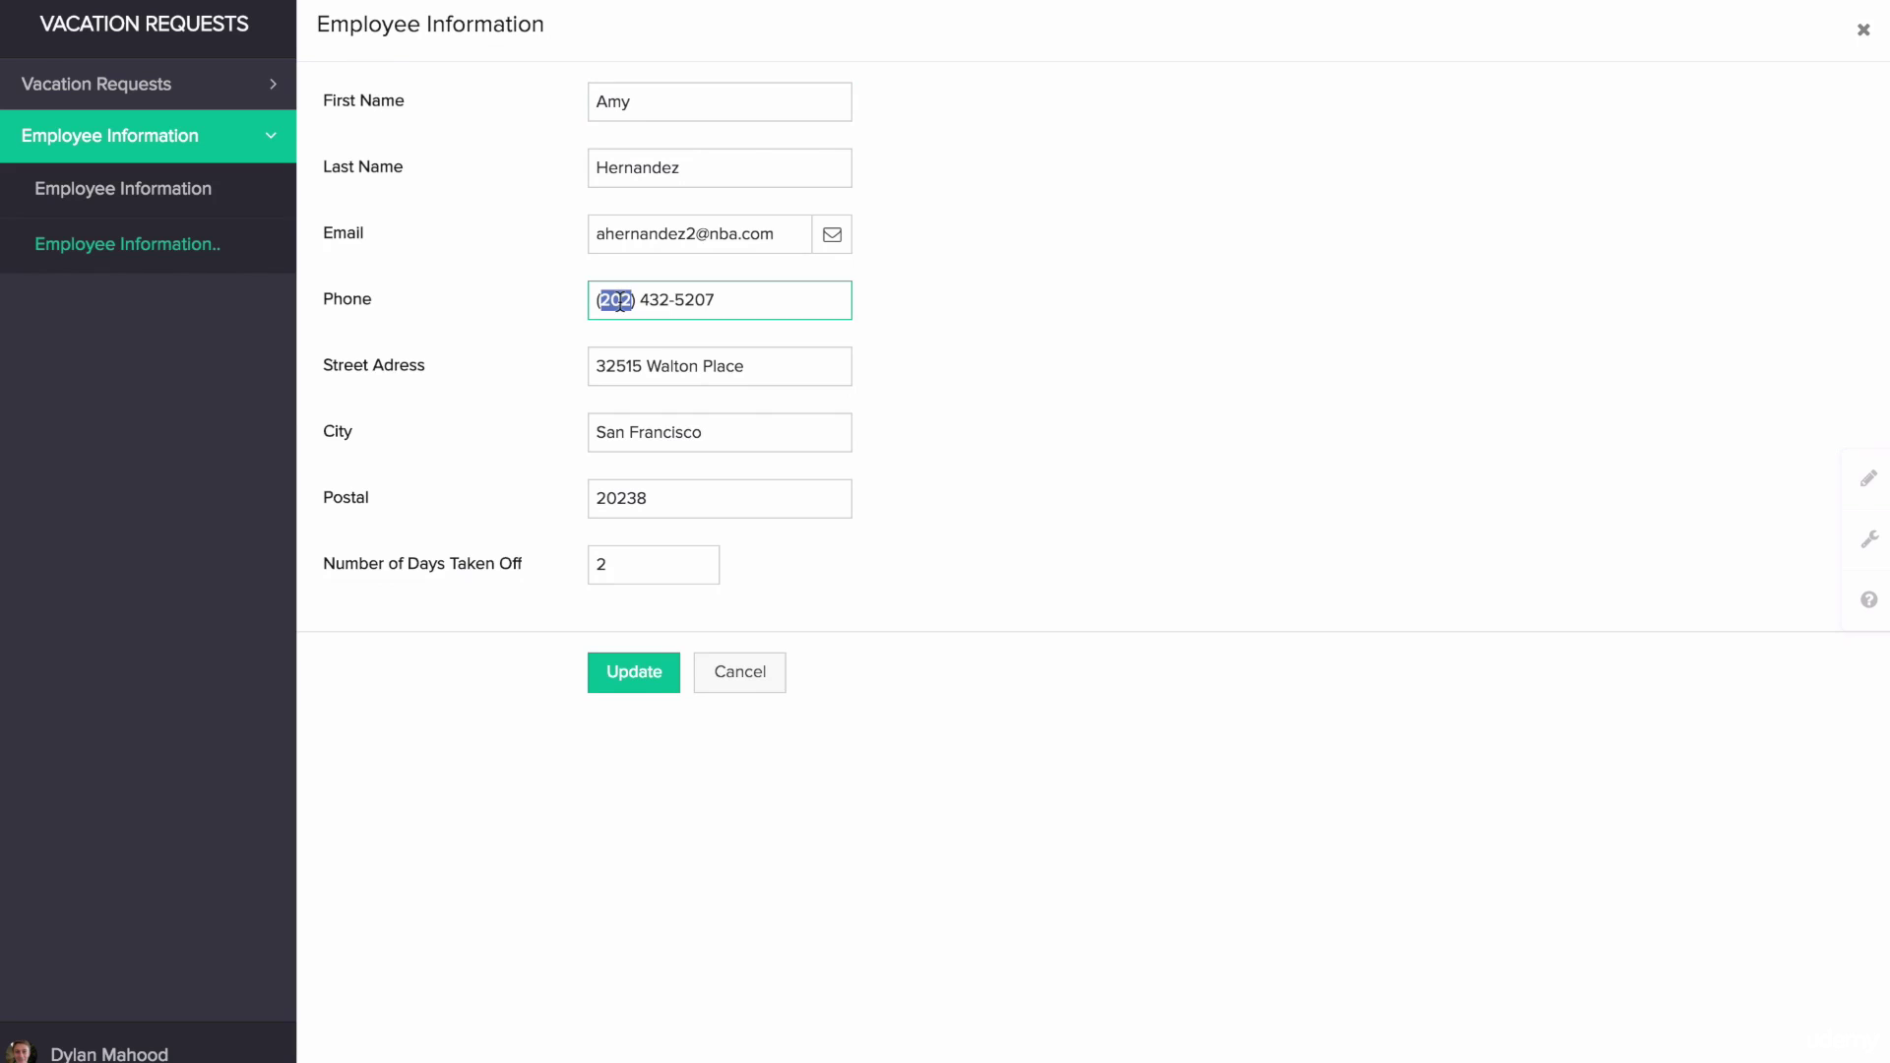
text(510)
click(614, 674)
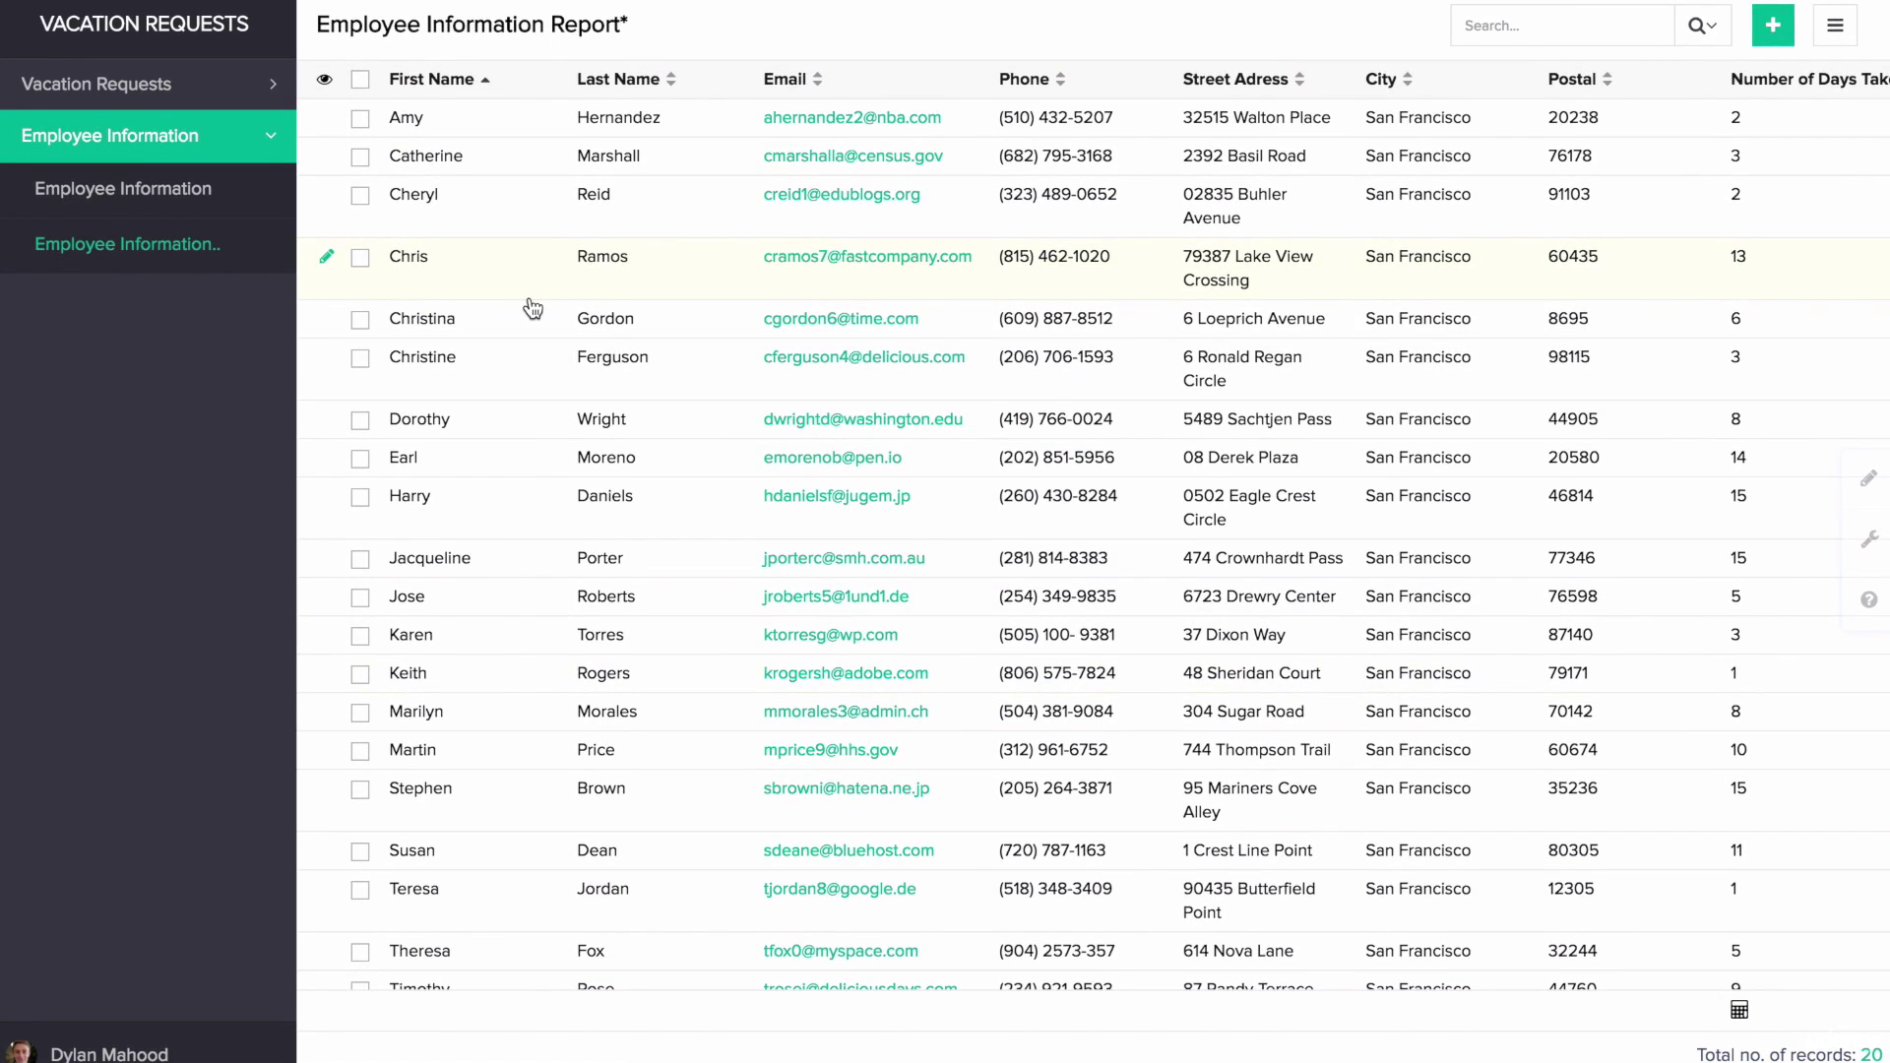
Bulk edit the second, third and fourth records in the report, setting their Postal value to 90210
click(361, 258)
click(361, 195)
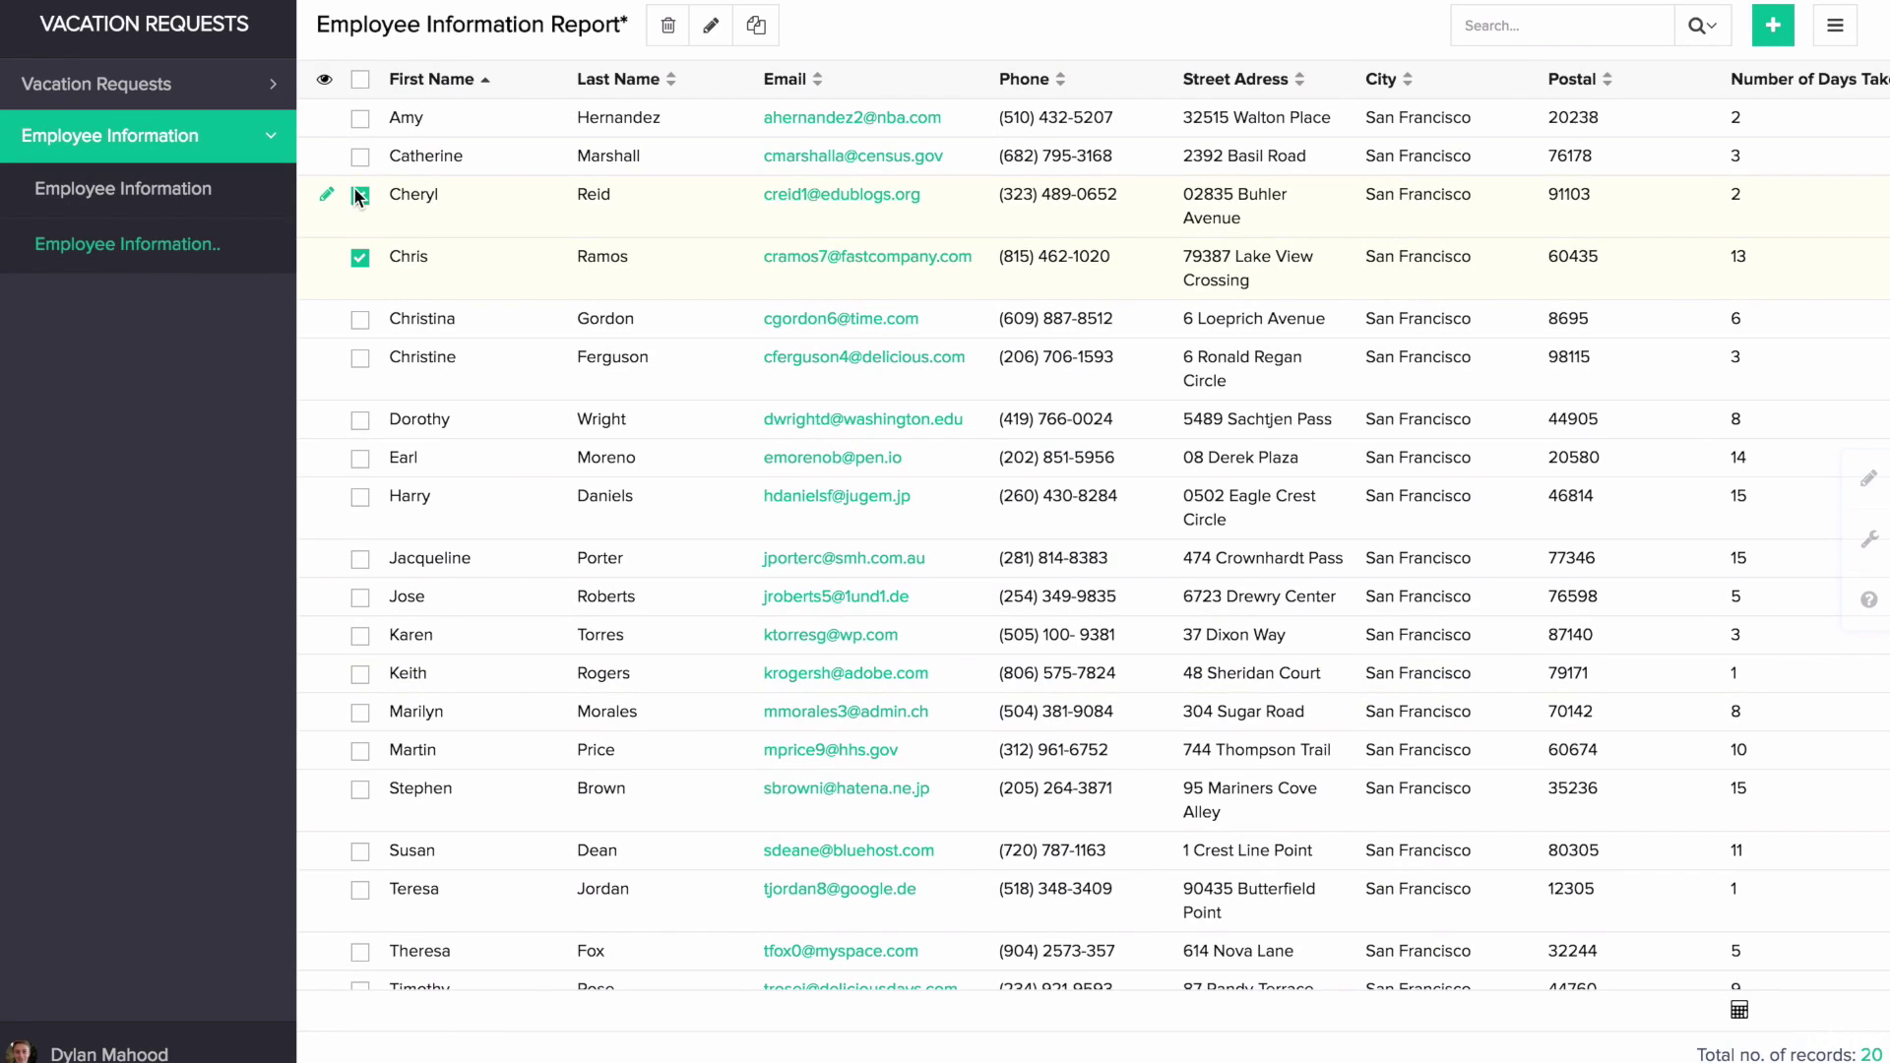
click(361, 157)
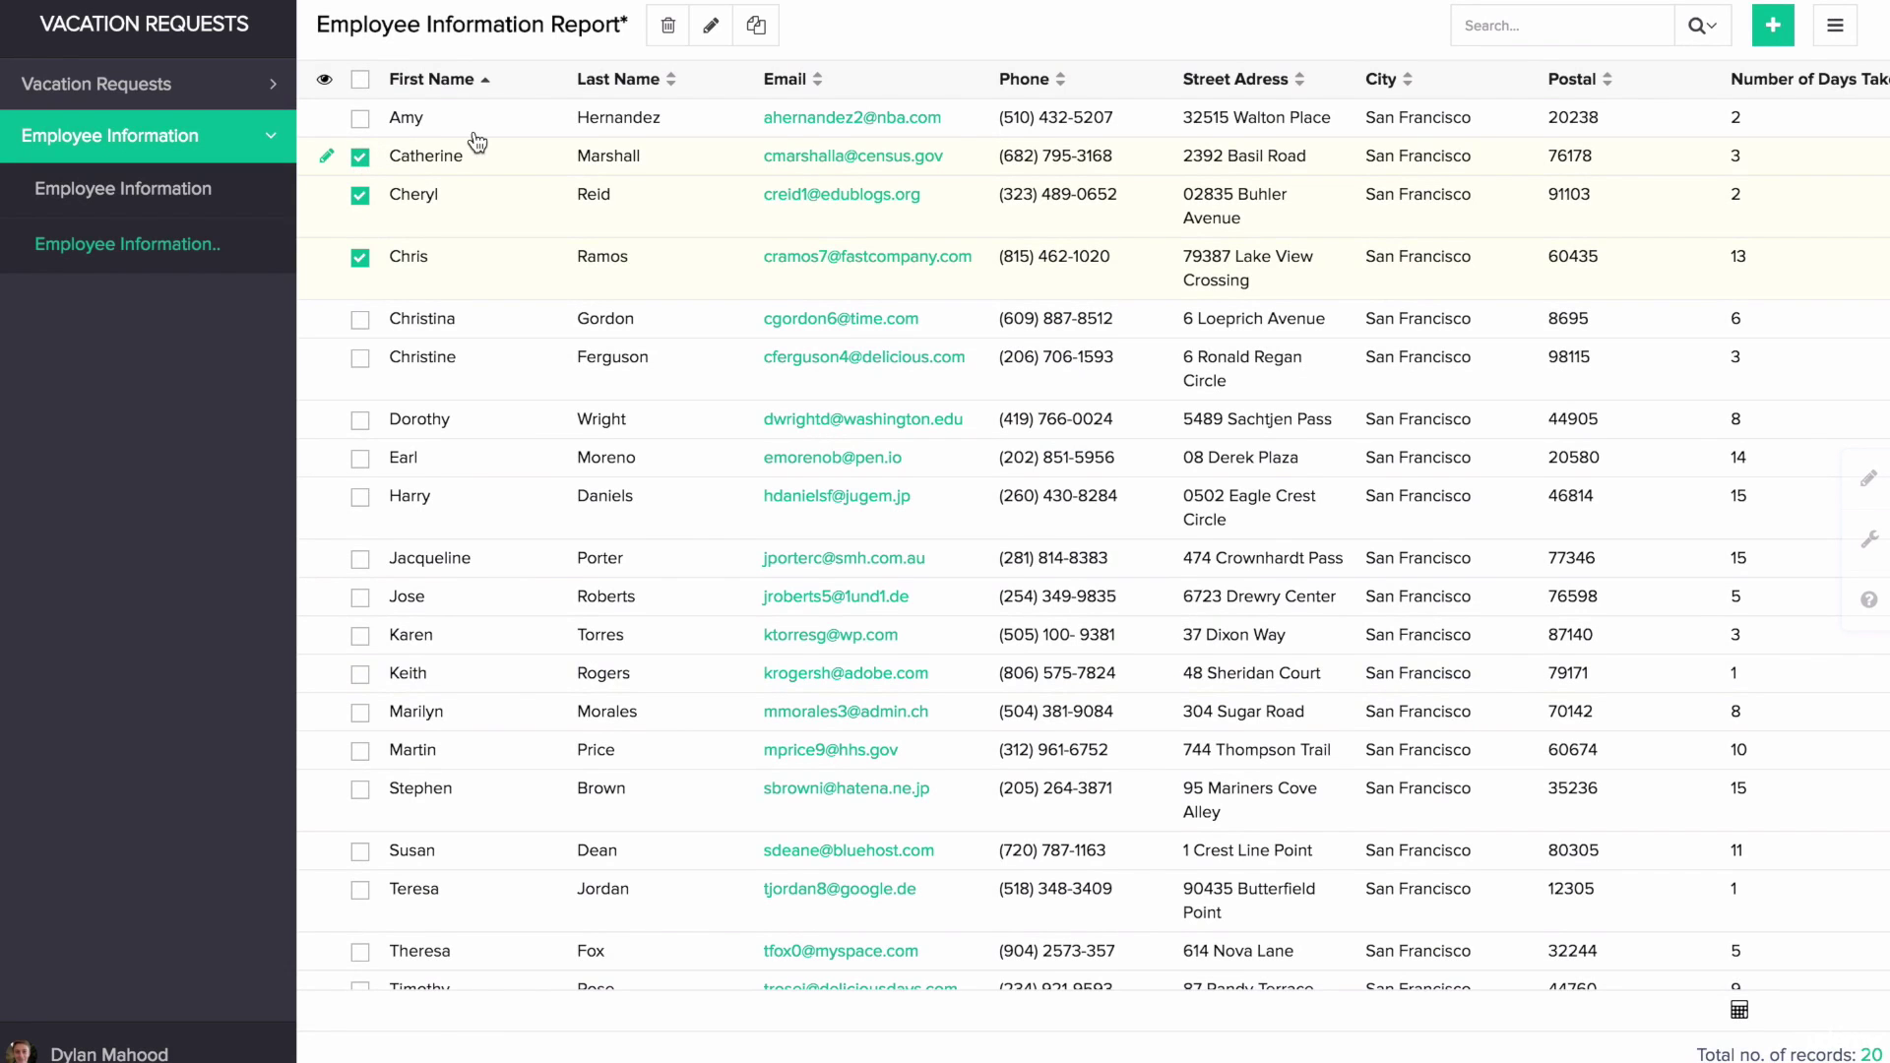
click(710, 30)
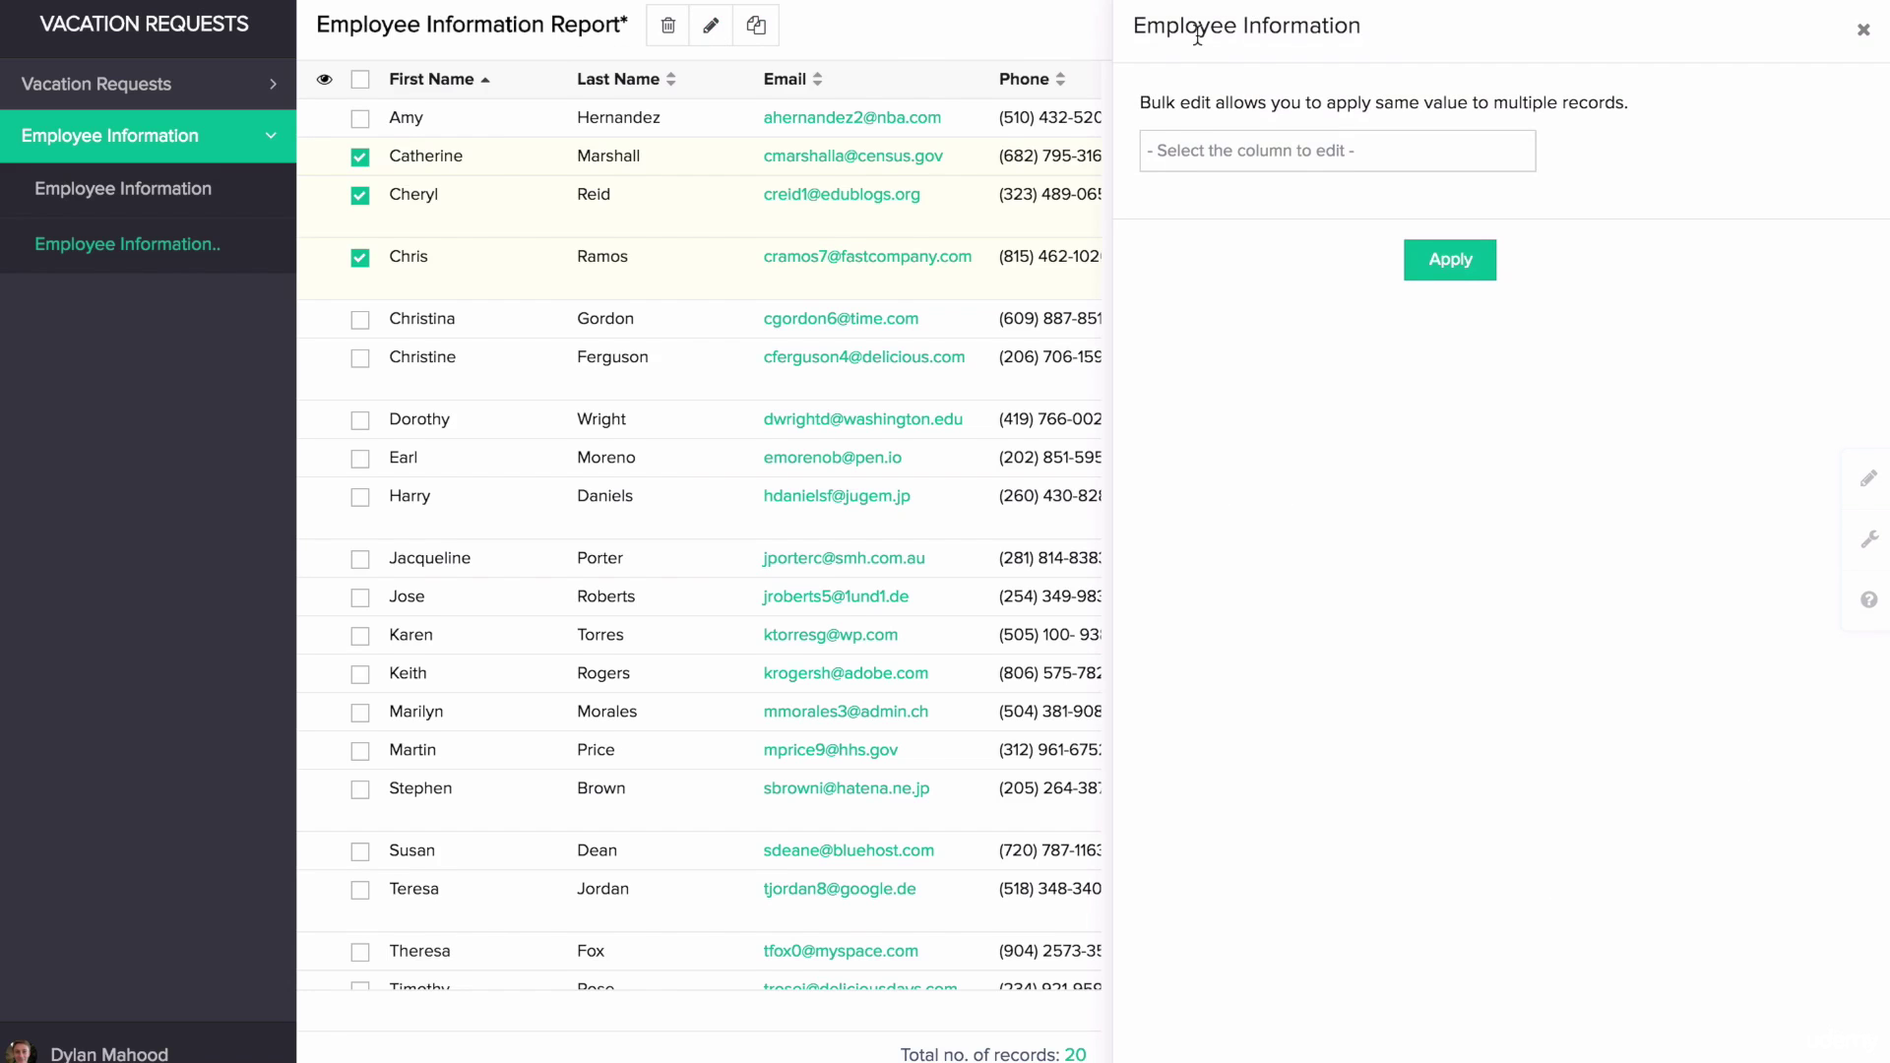
click(1289, 147)
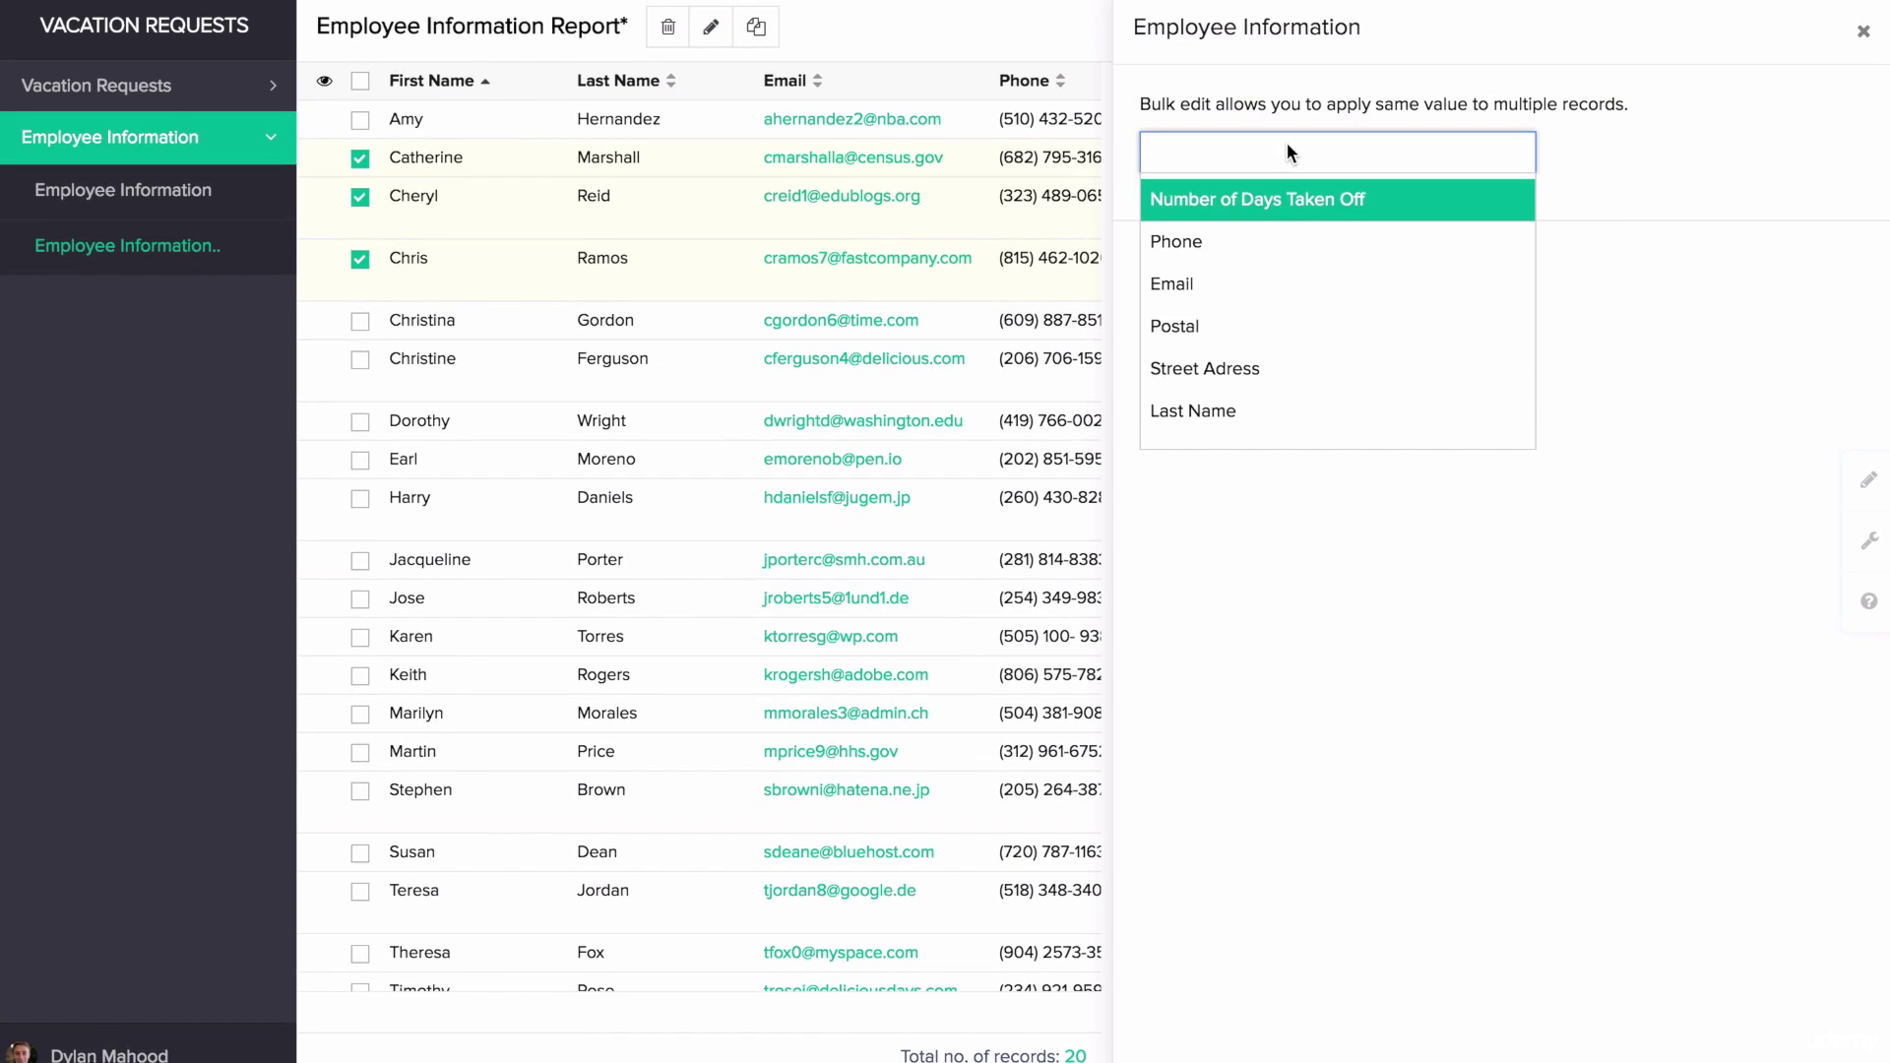
click(1229, 335)
click(1227, 249)
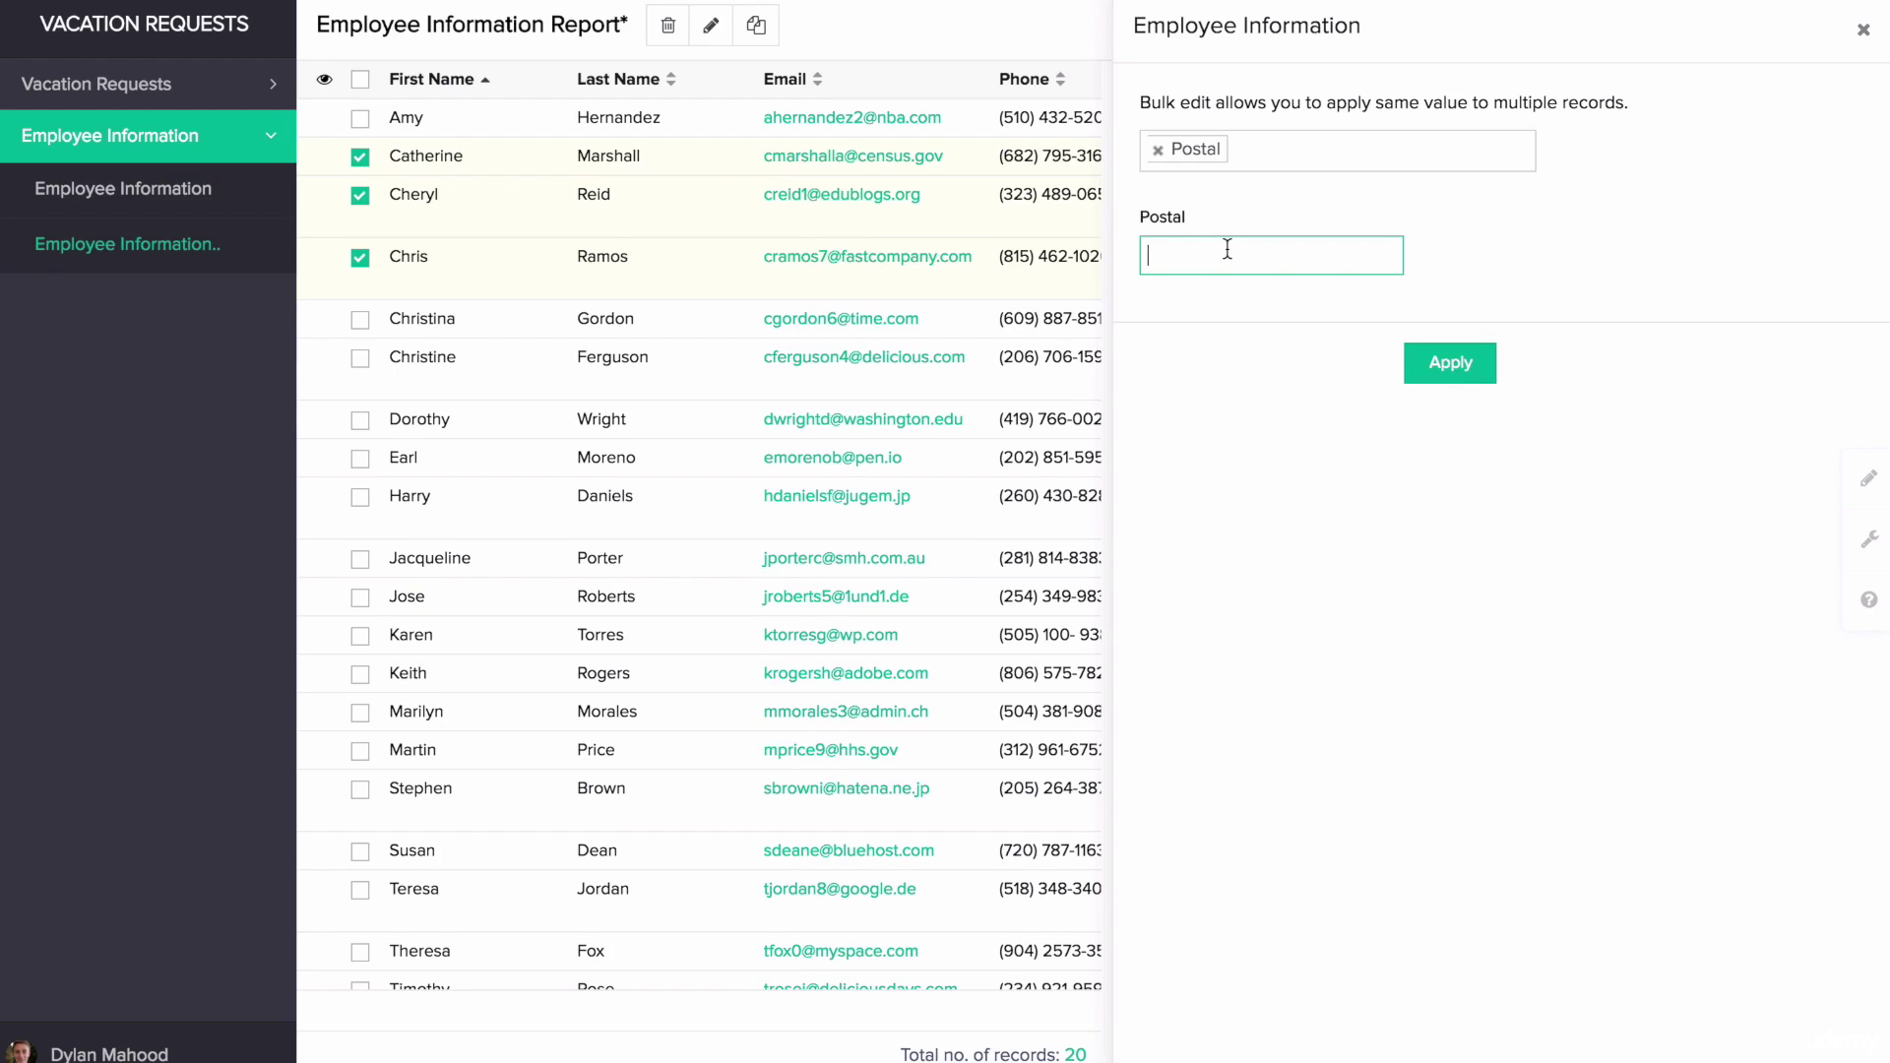
text(90210)
click(1434, 365)
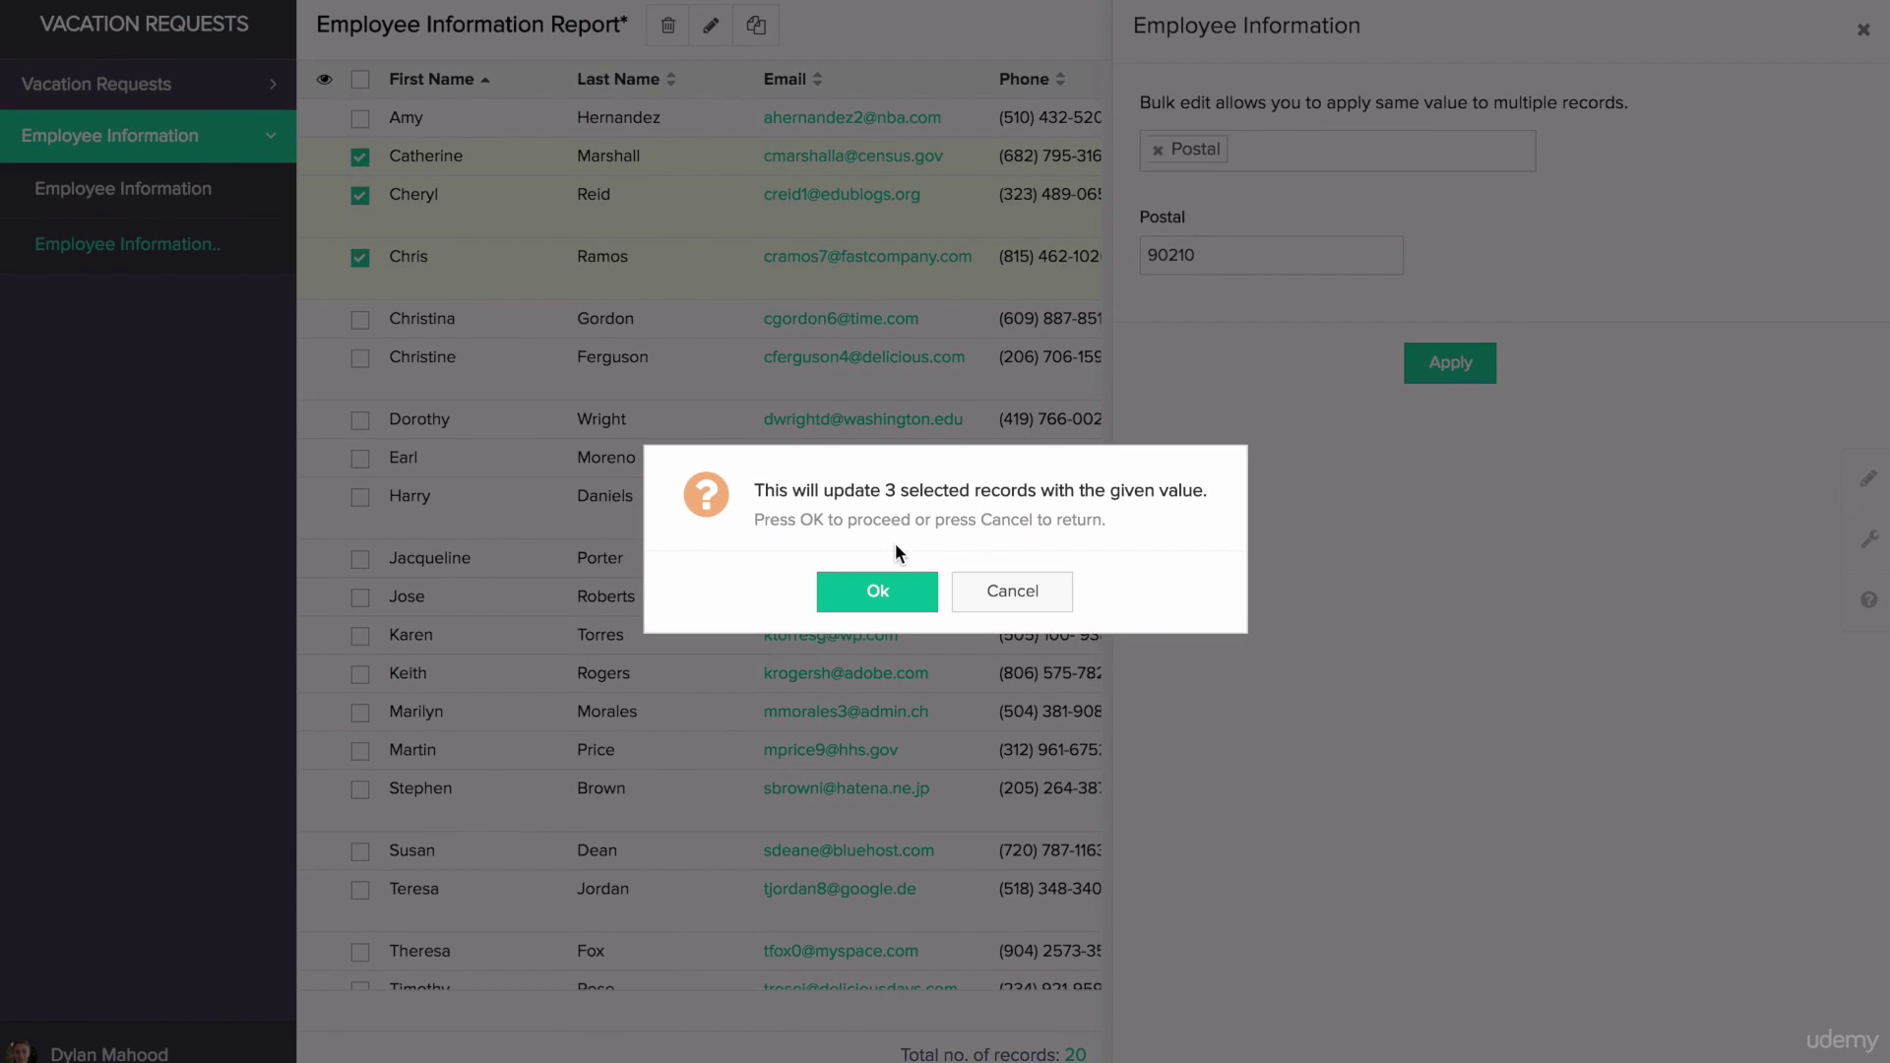
click(889, 592)
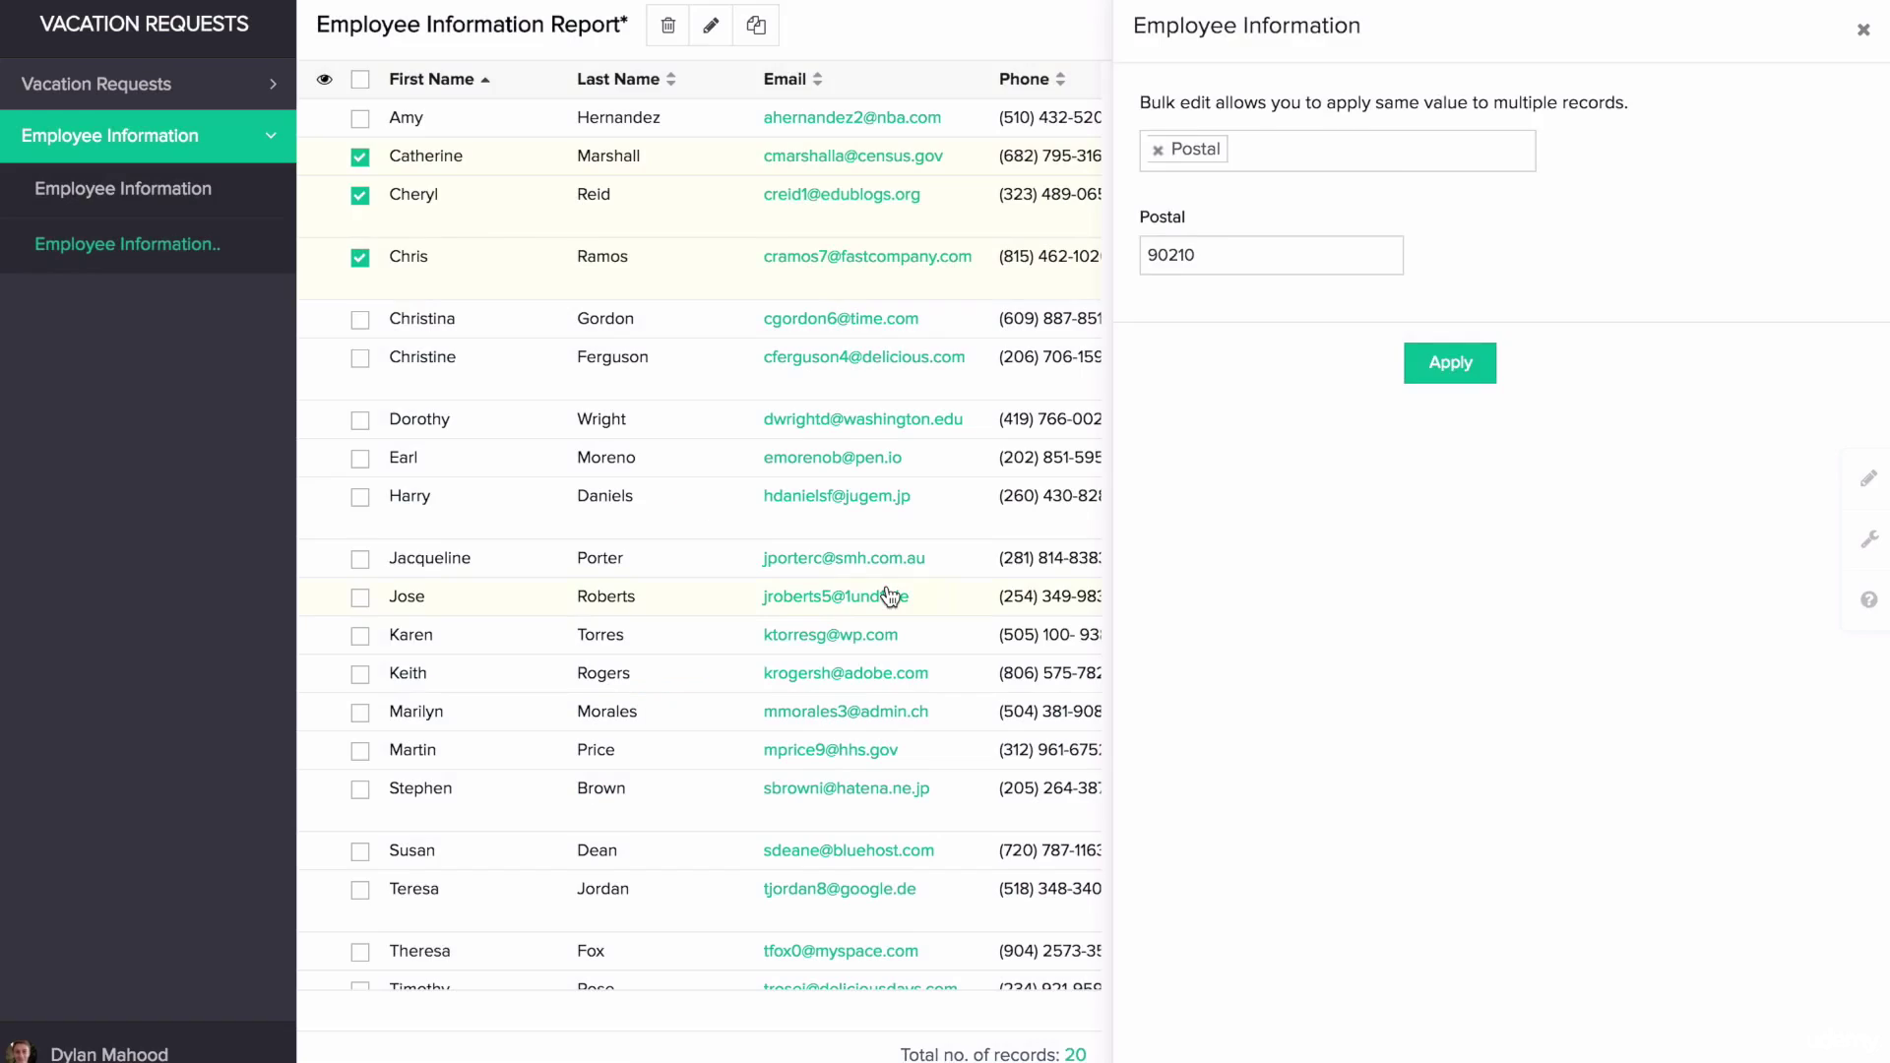